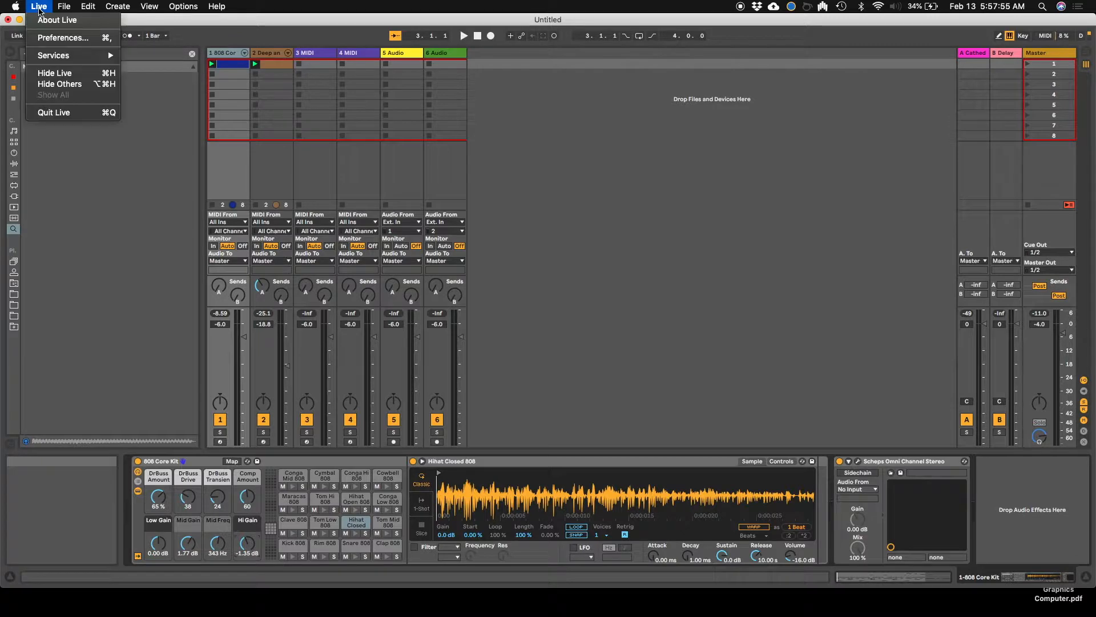
Open the drum clip in track 1's first slot, show its envelopes and select the envelope's full two bars
click(60, 22)
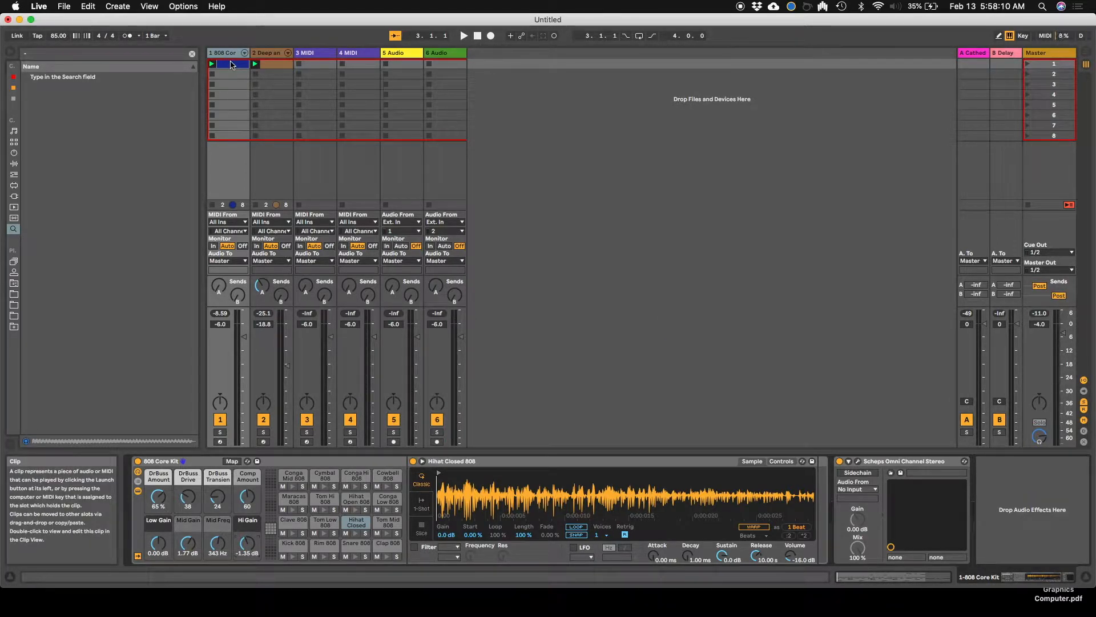
double_click(230, 66)
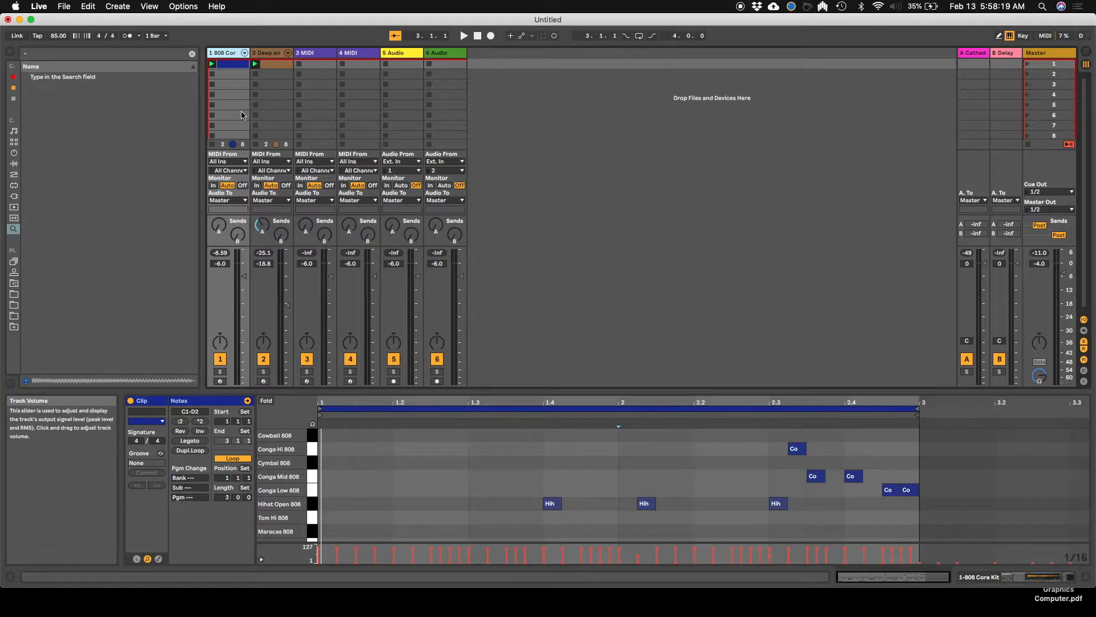
click(159, 560)
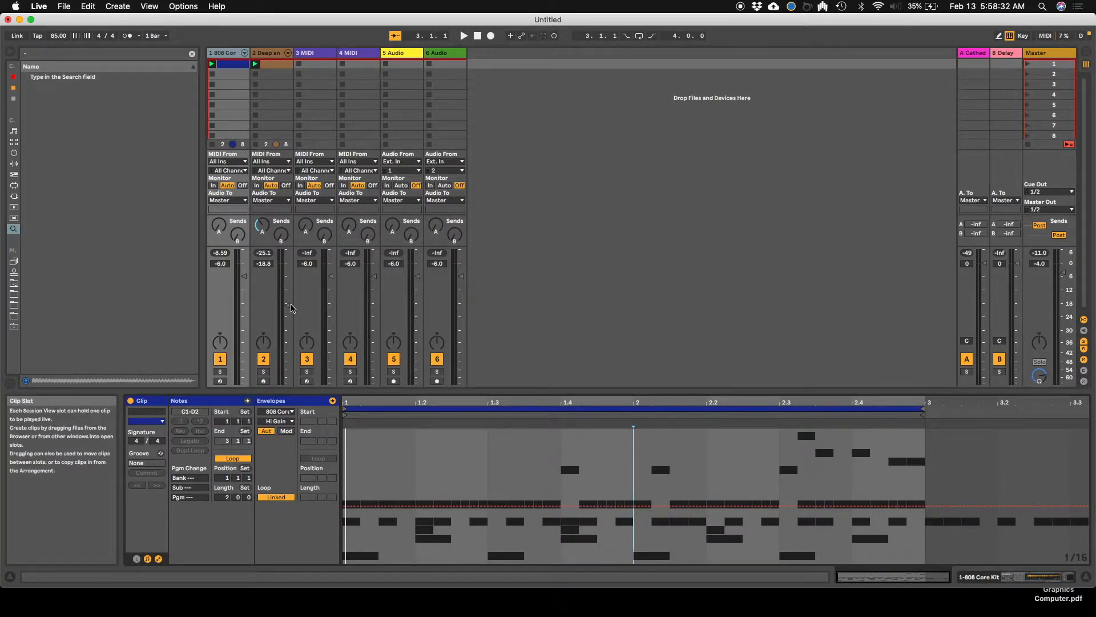
drag(344, 517, 926, 498)
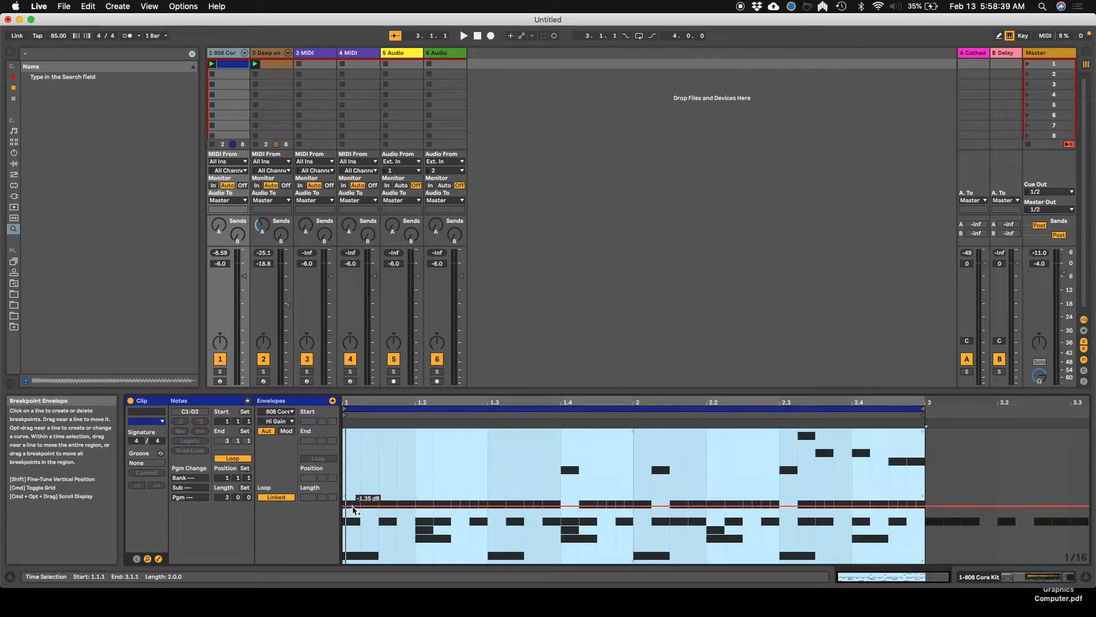
Target the clip envelope at the 808 Core Kit's Hi Gain control and check that macro in the track's devices
click(286, 411)
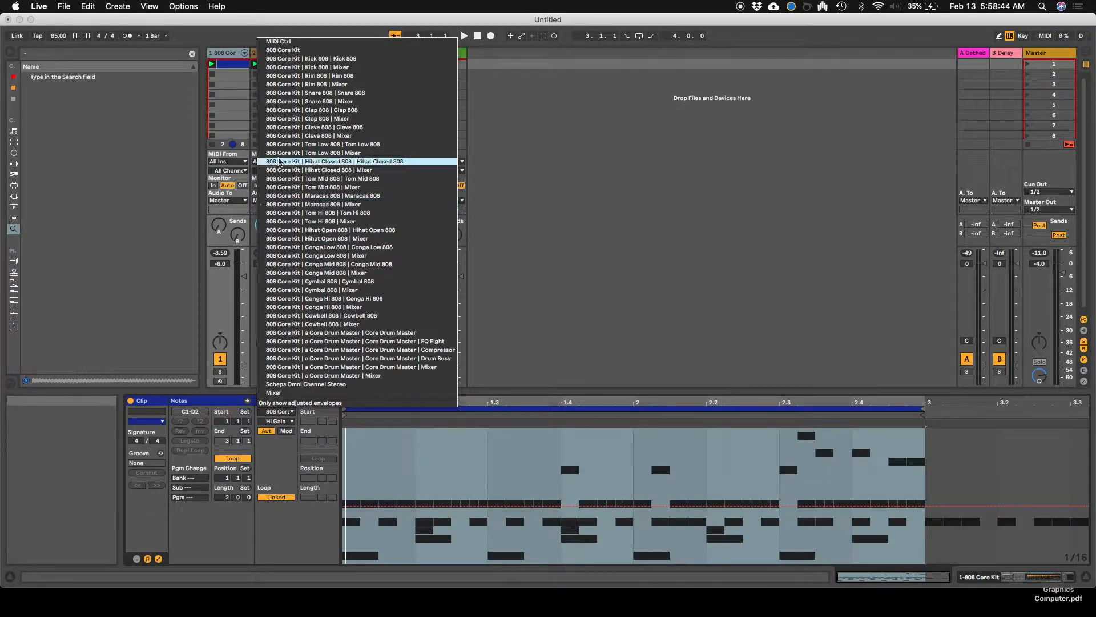
click(283, 50)
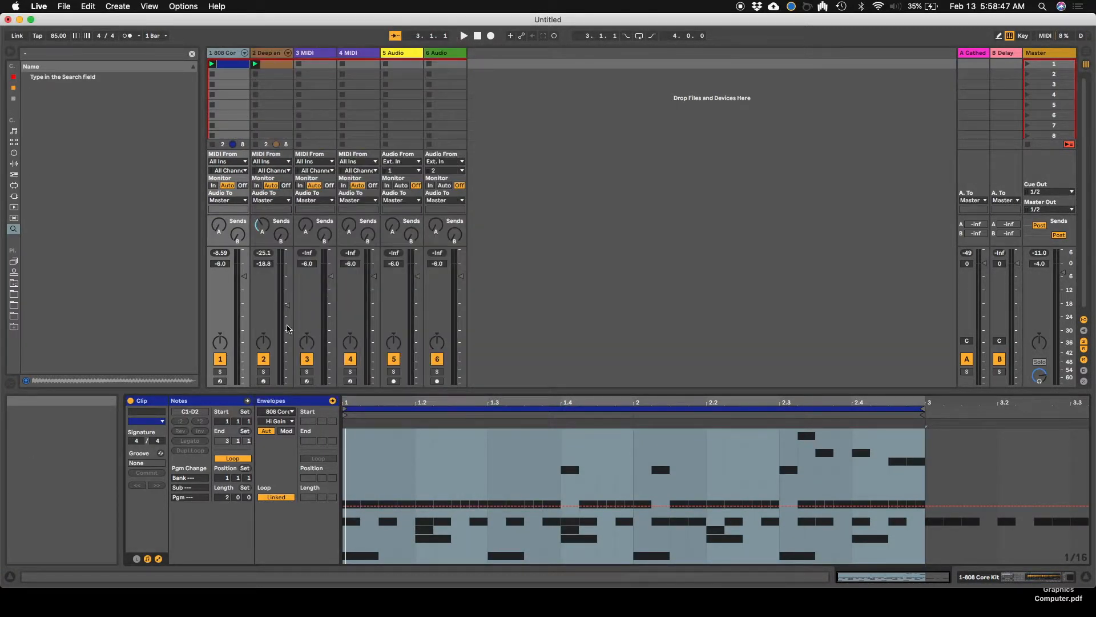
click(285, 420)
click(276, 498)
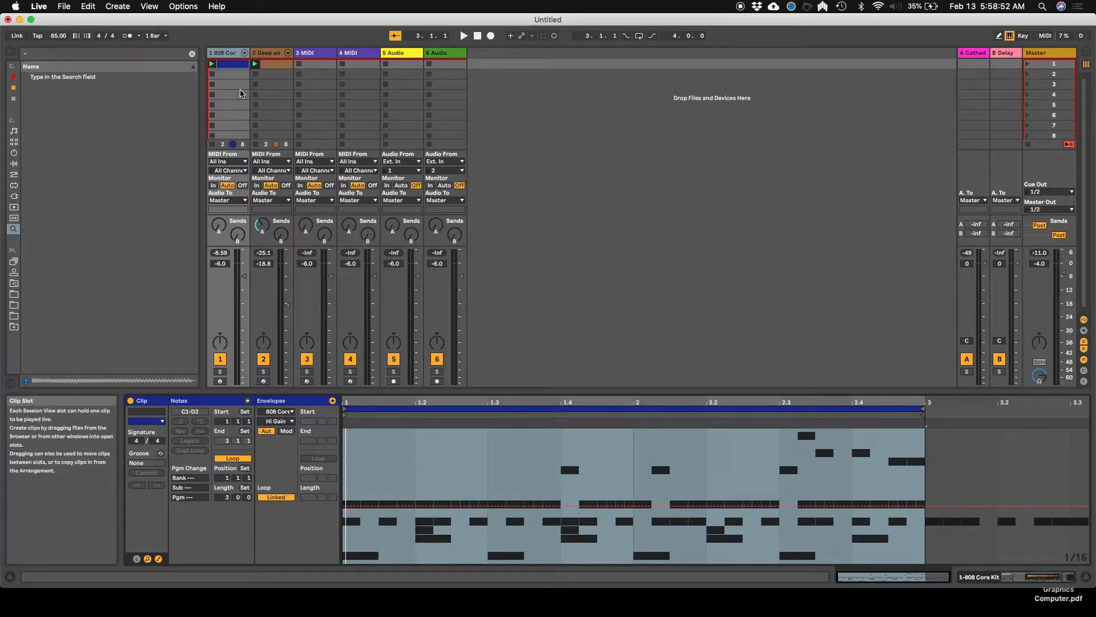
click(229, 56)
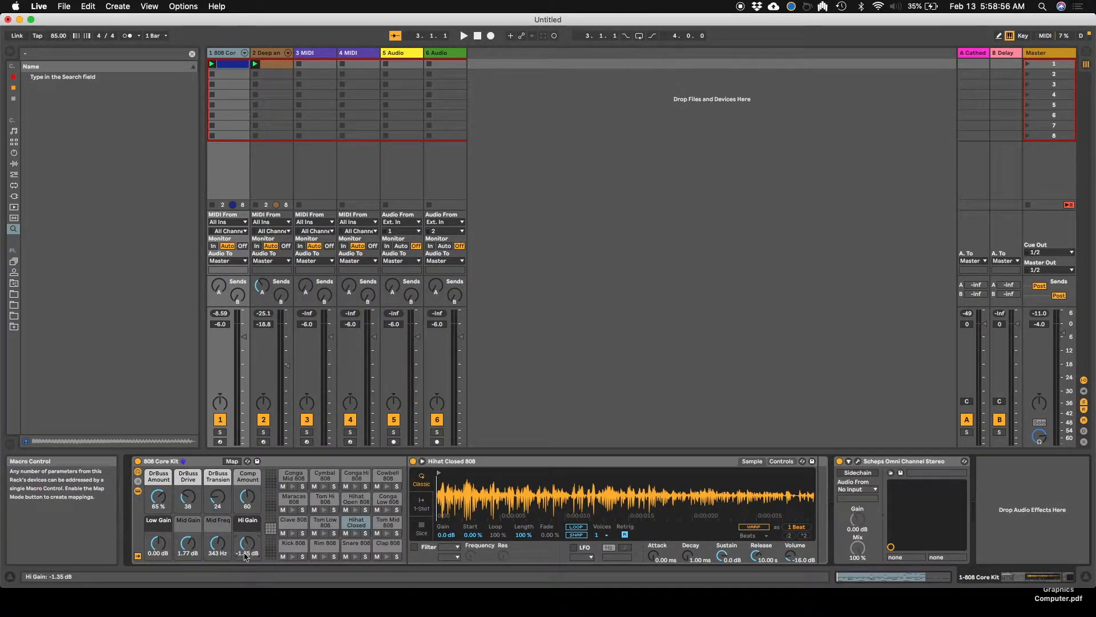
double_click(224, 64)
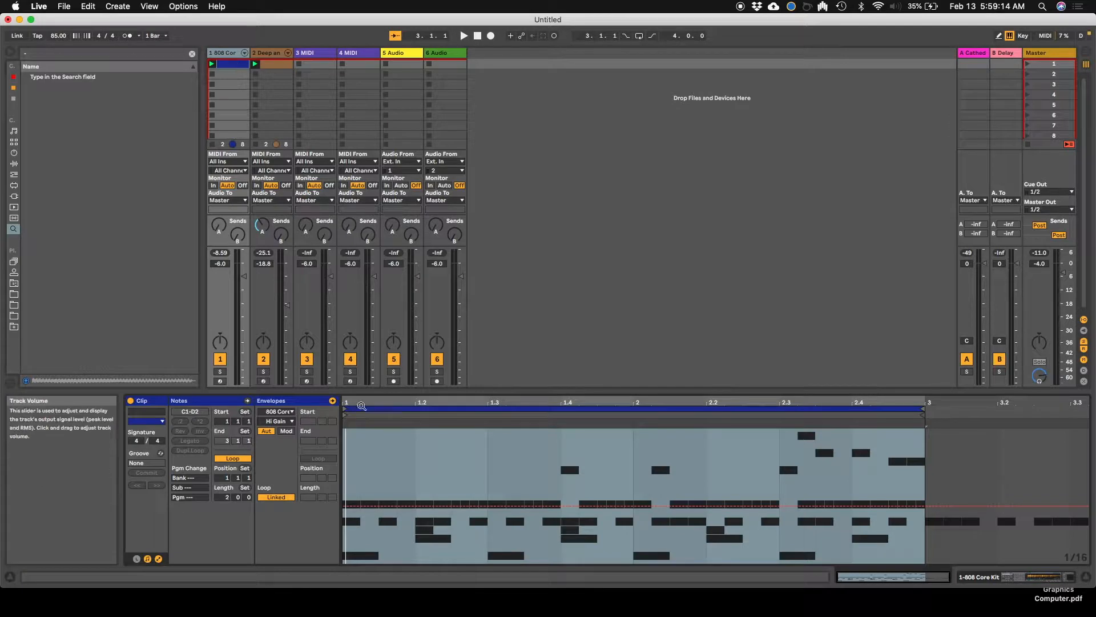
Shape the Hi Gain envelope with alternating peaks and dips across the two-bar clip, and play the clip to audition it
click(359, 510)
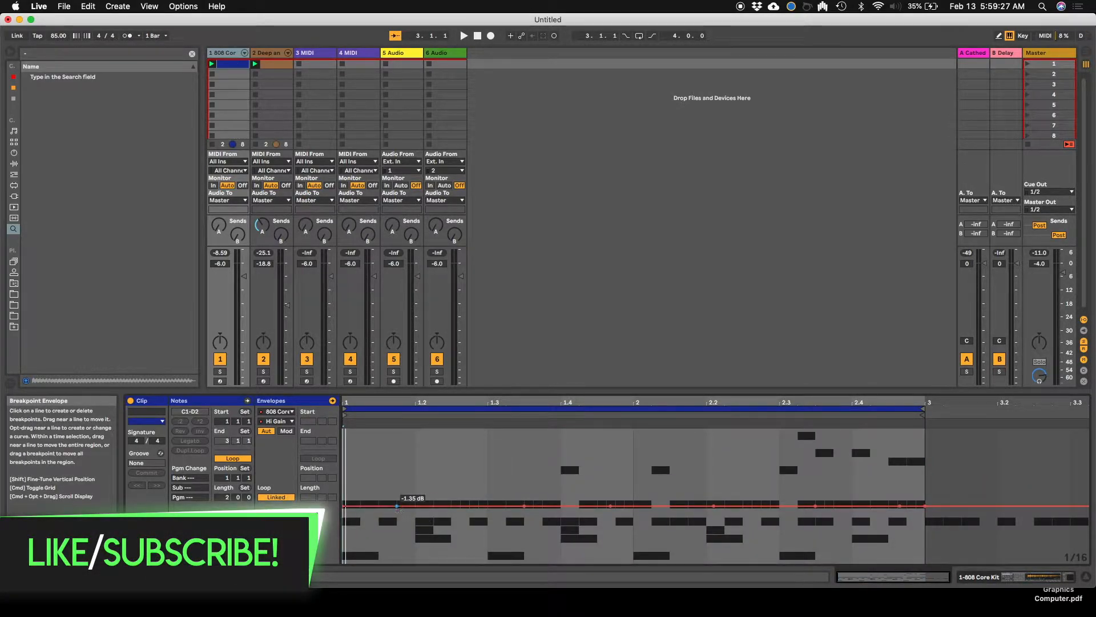
drag(397, 506, 437, 507)
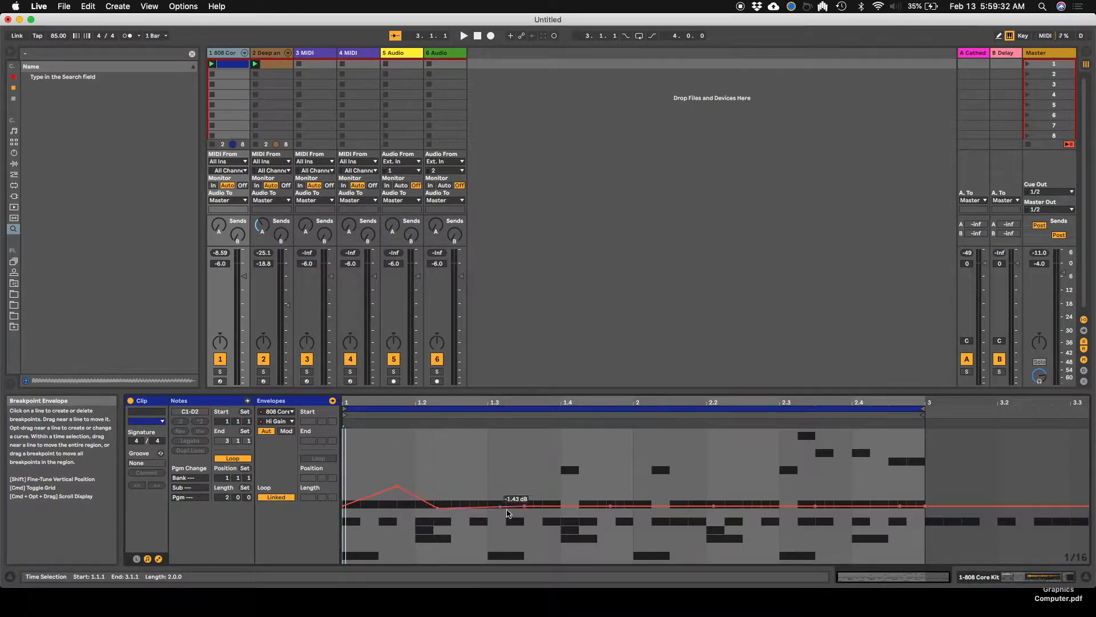
mouse_move(665, 506)
mouse_down()
mouse_move(666, 454)
mouse_move(665, 487)
mouse_up()
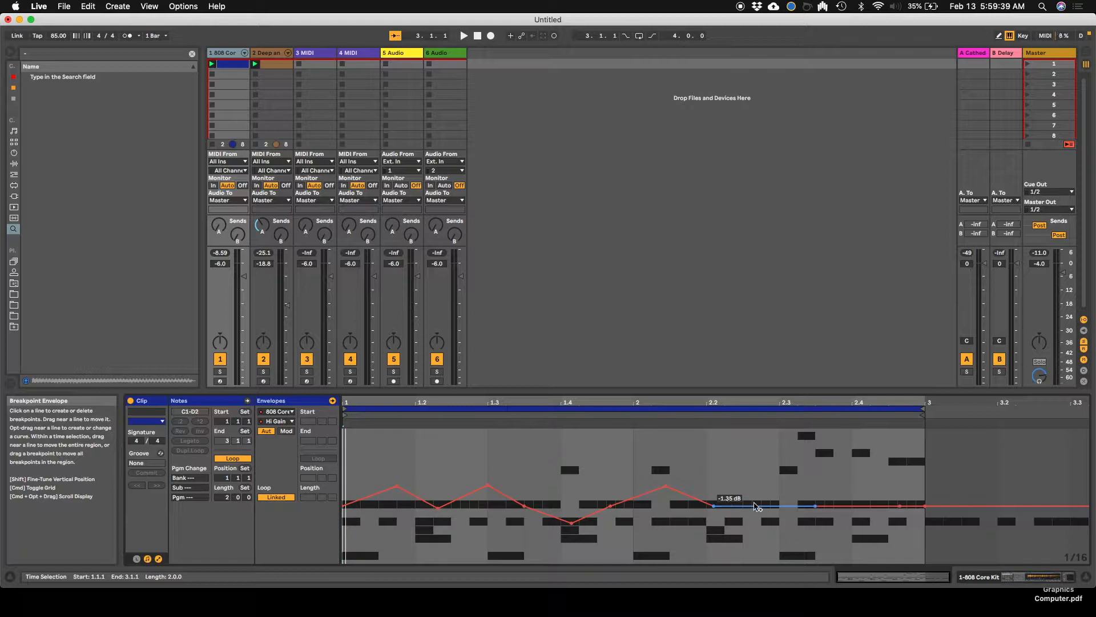
drag(761, 506, 762, 523)
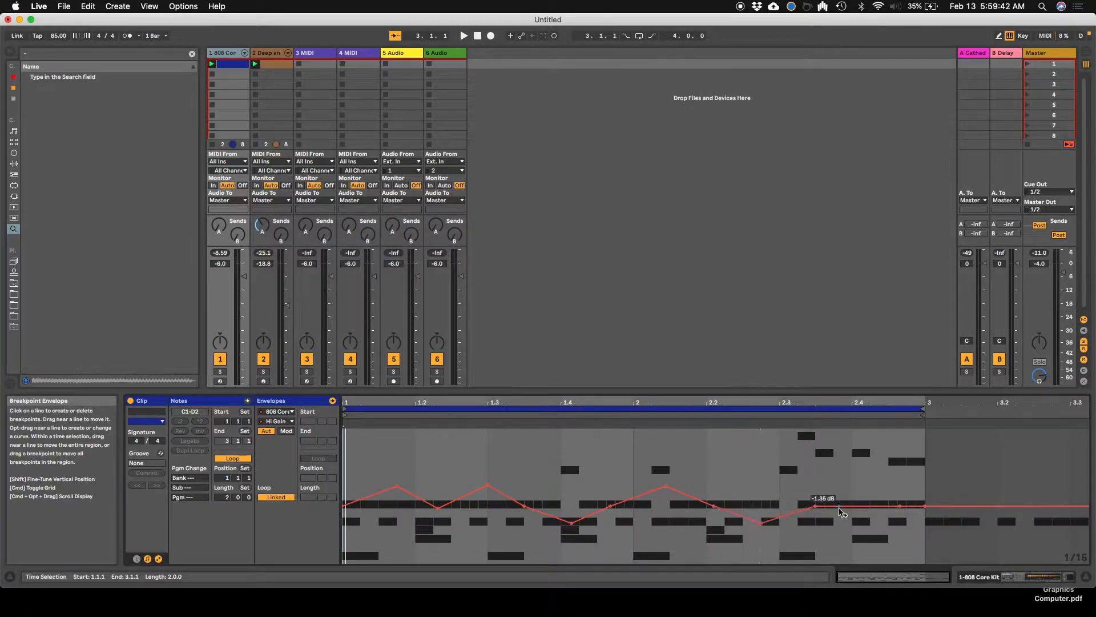
drag(845, 506, 842, 491)
drag(909, 507, 907, 515)
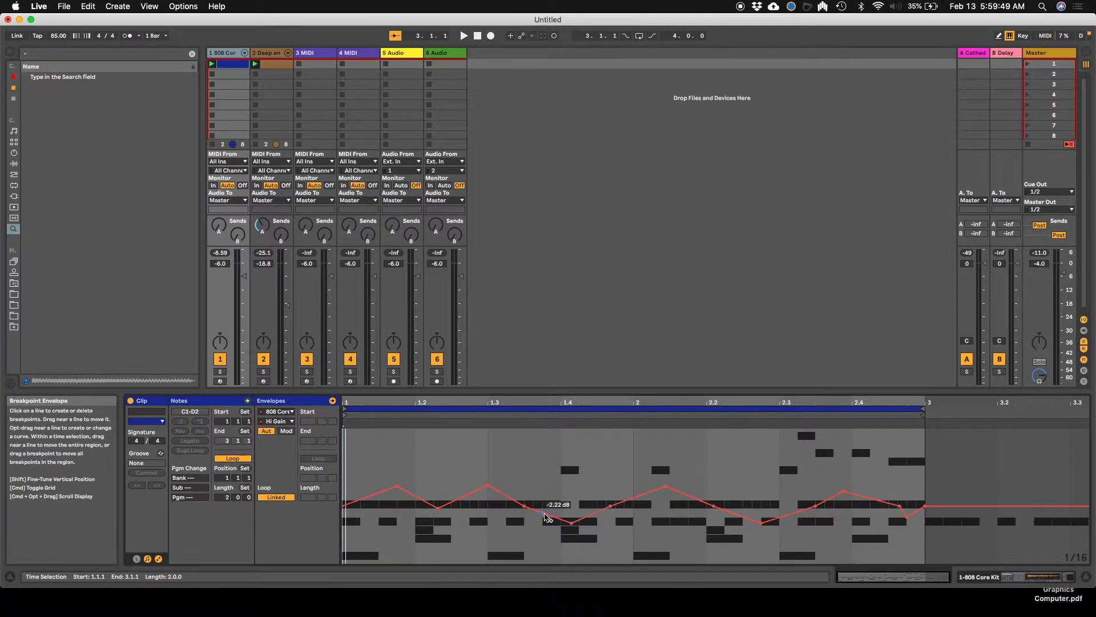
drag(542, 506, 543, 495)
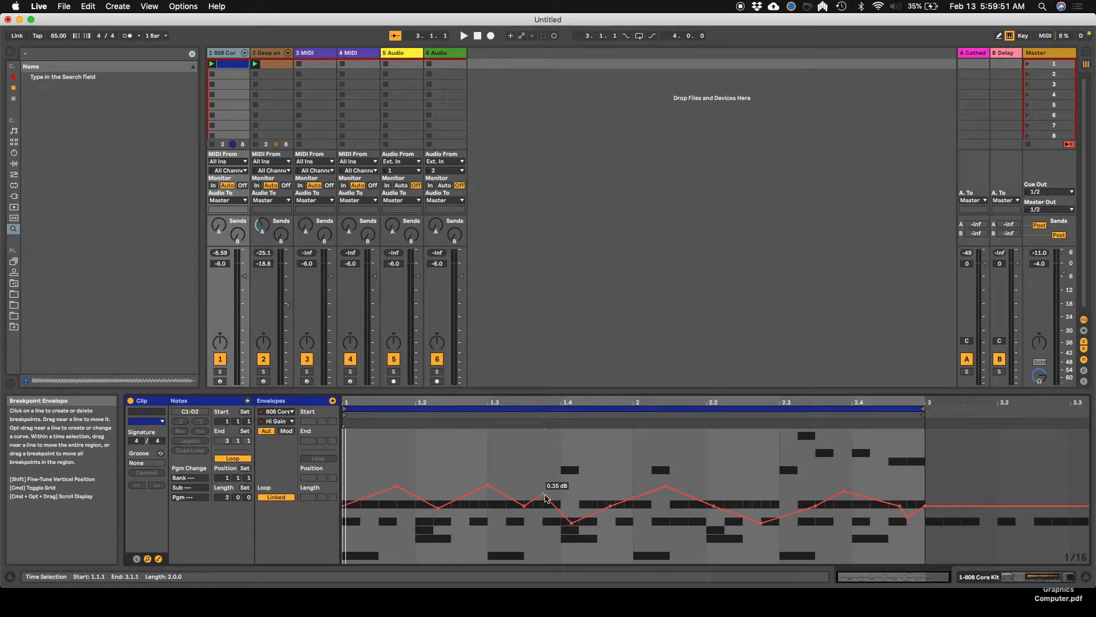
drag(636, 499, 634, 490)
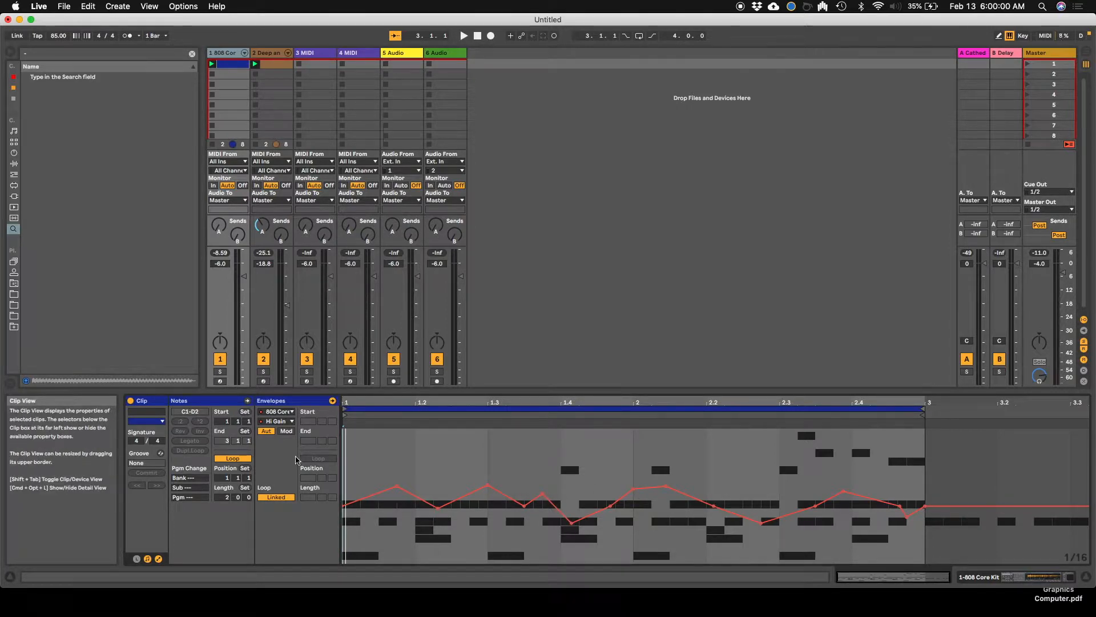
click(213, 65)
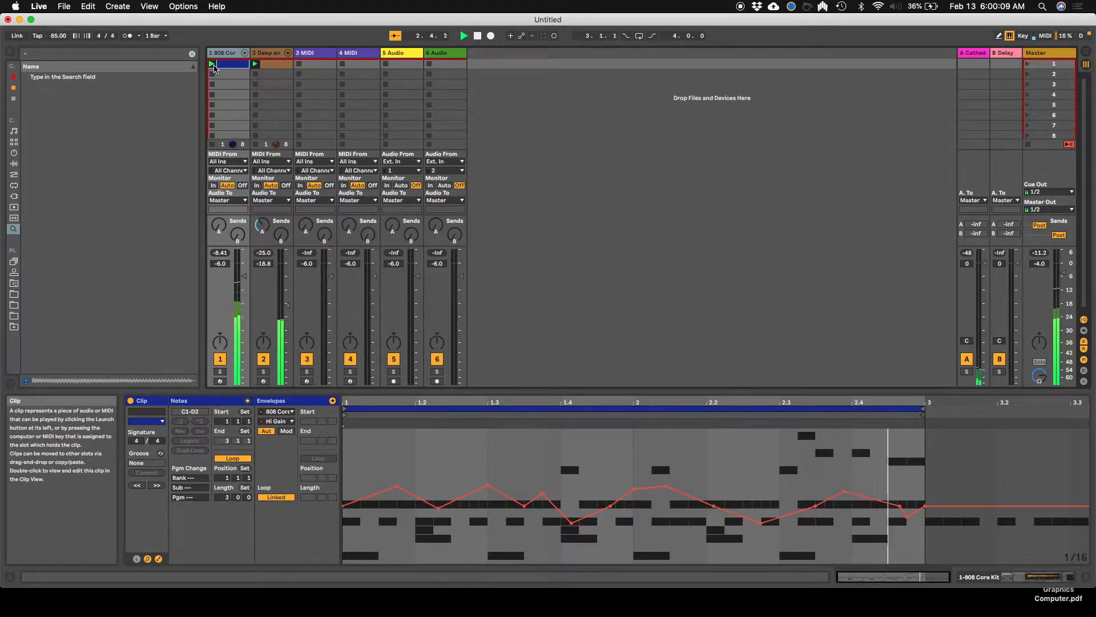
key(space)
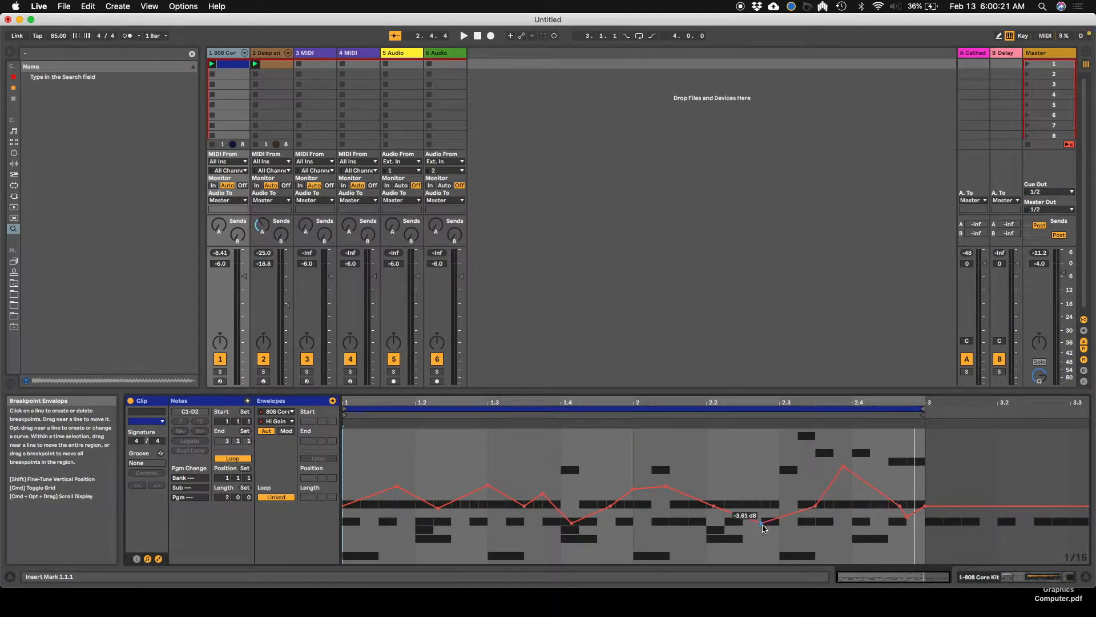
Exaggerate the Hi Gain envelope's peaks and dips, adding a deep dip between 2 and 2.2, and audition the clip
drag(762, 522, 761, 549)
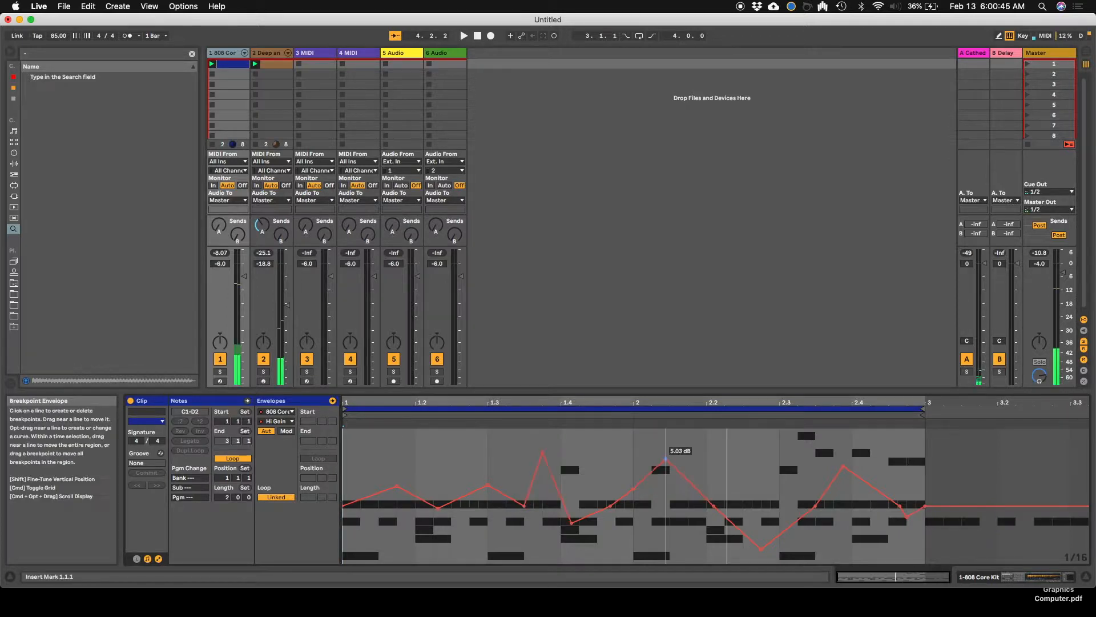
click(688, 482)
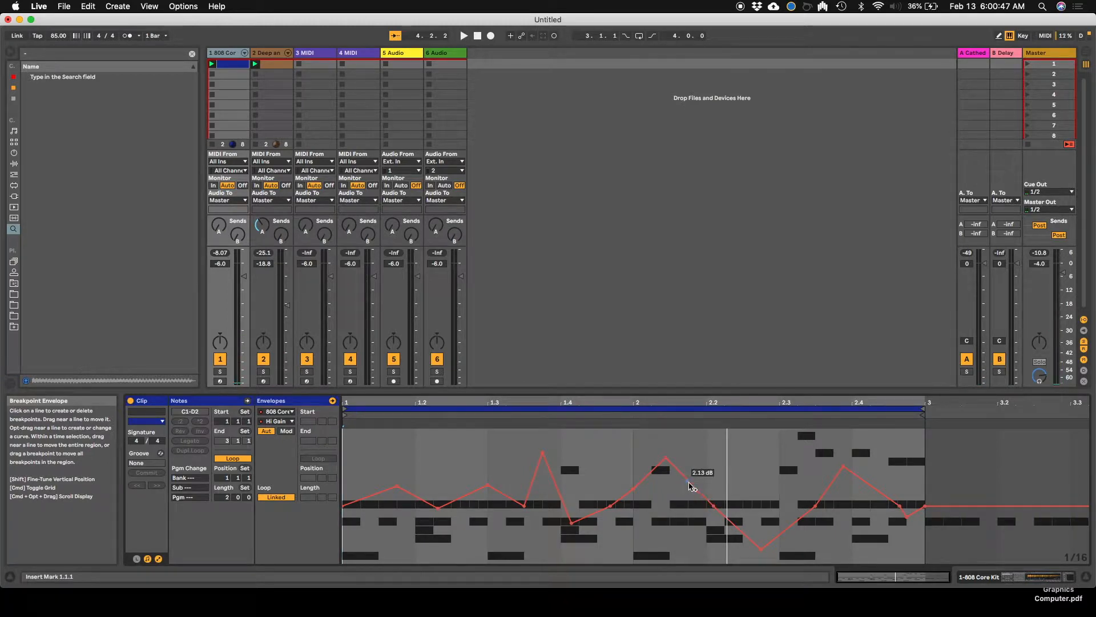
drag(688, 513, 688, 547)
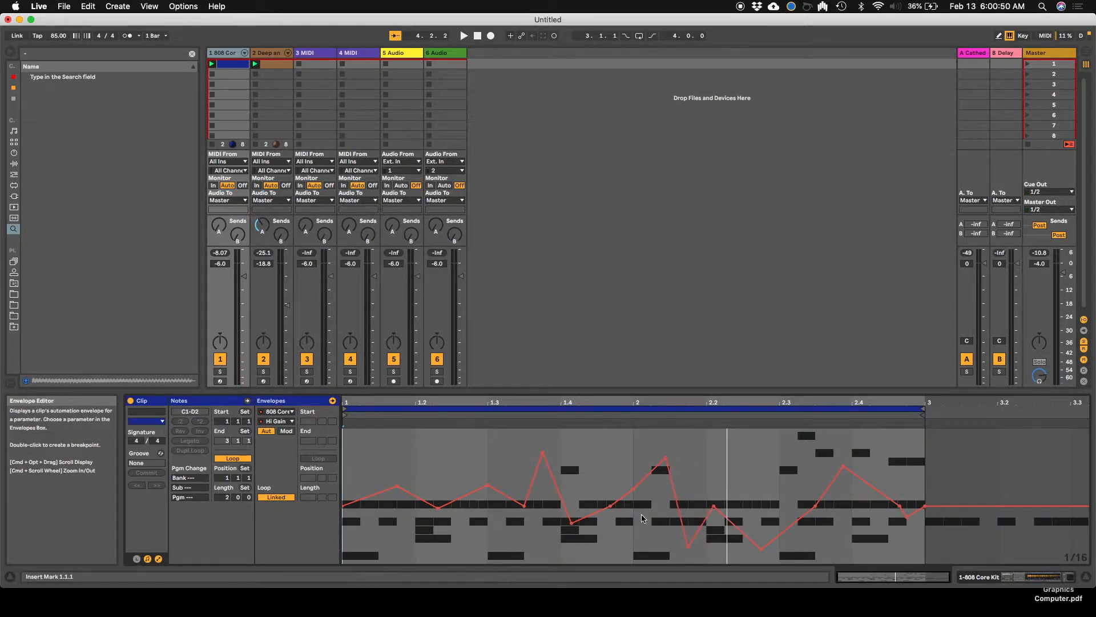
key(space)
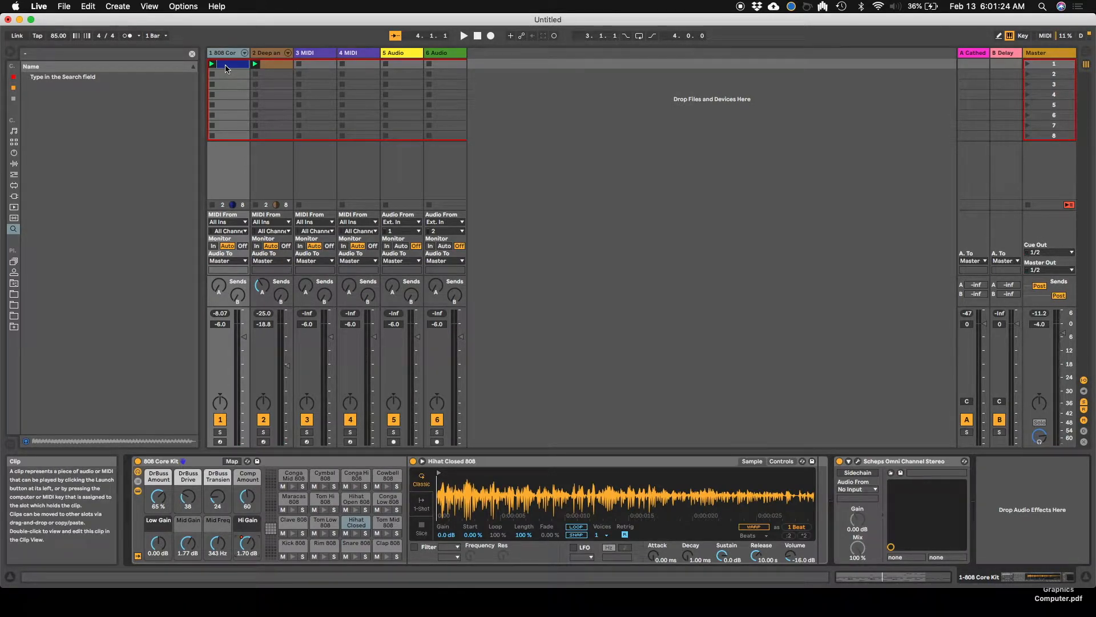
Reopen the drum clip and try inserting a descending ramp shape across the whole two-bar Hi Gain envelope
double_click(228, 64)
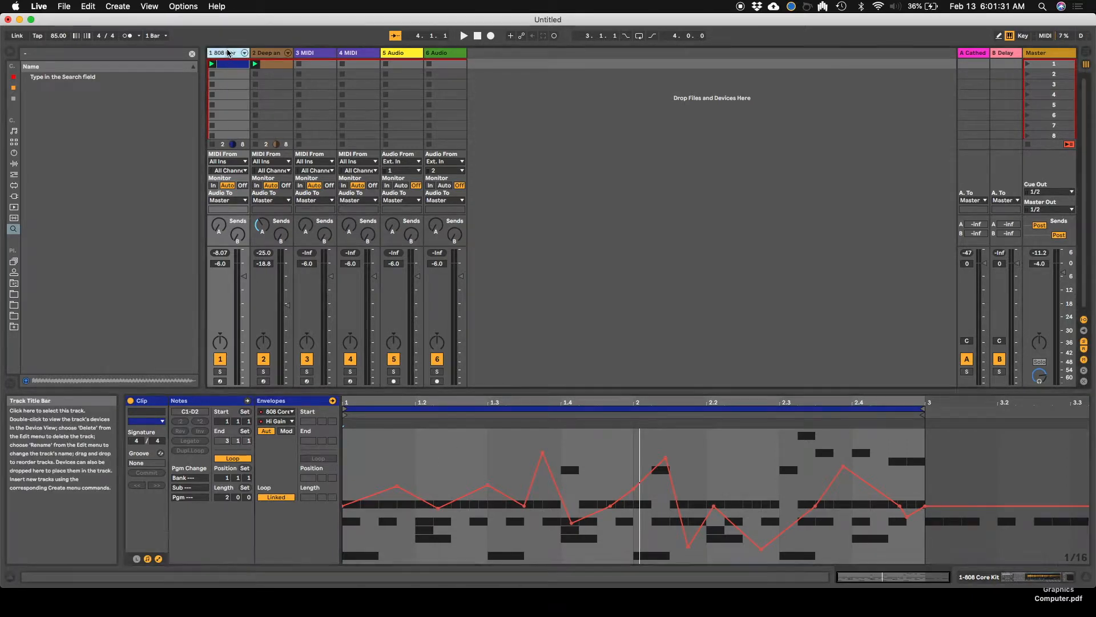
right_click(399, 454)
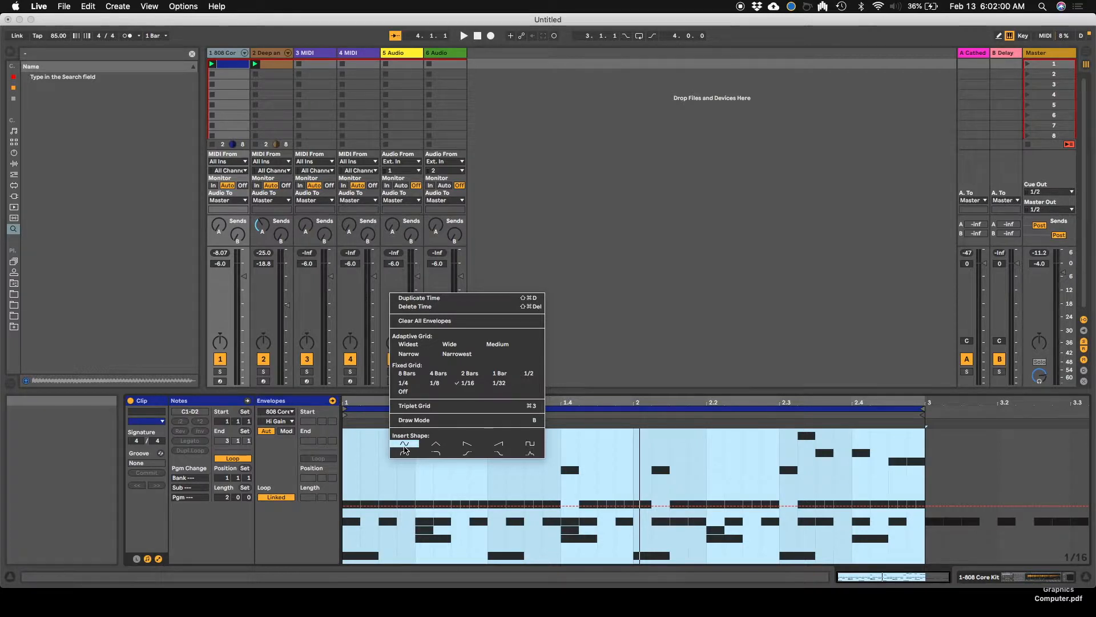
right_click(378, 483)
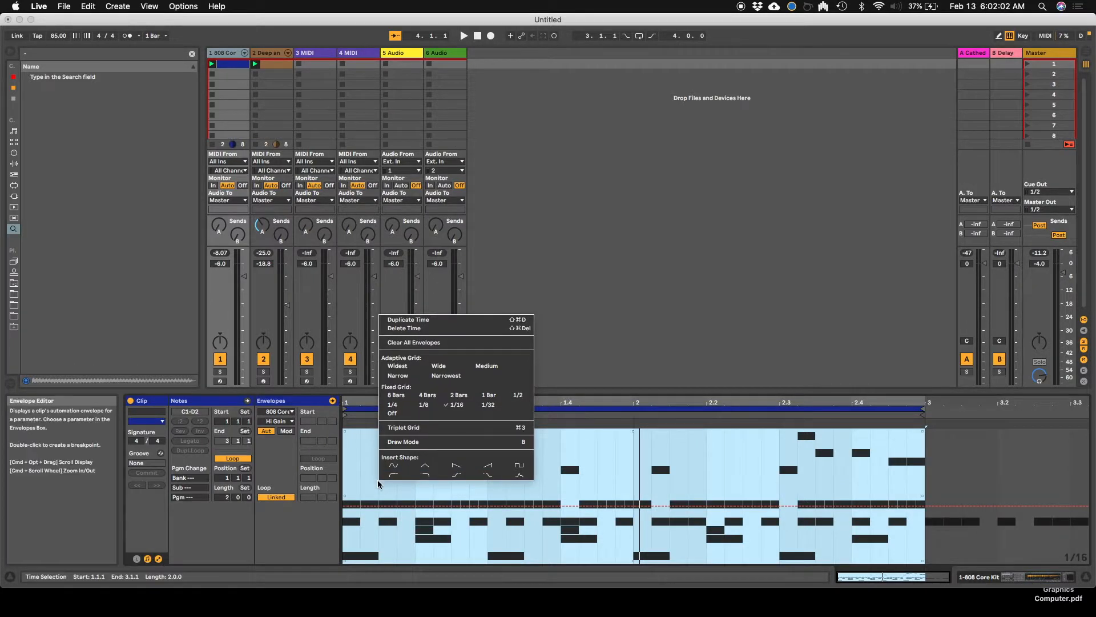
click(461, 467)
Set the envelope grid to 1/8 and insert a descending ramp shape over the clip's first eighth note, 1.1.1 to 1.1.3
right_click(403, 454)
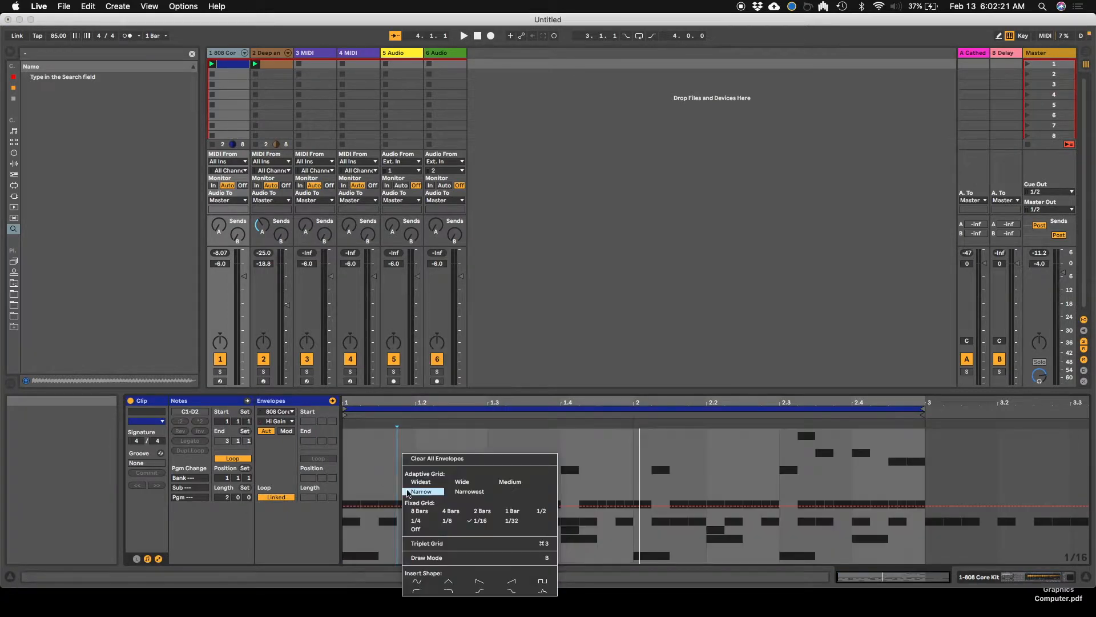
click(445, 522)
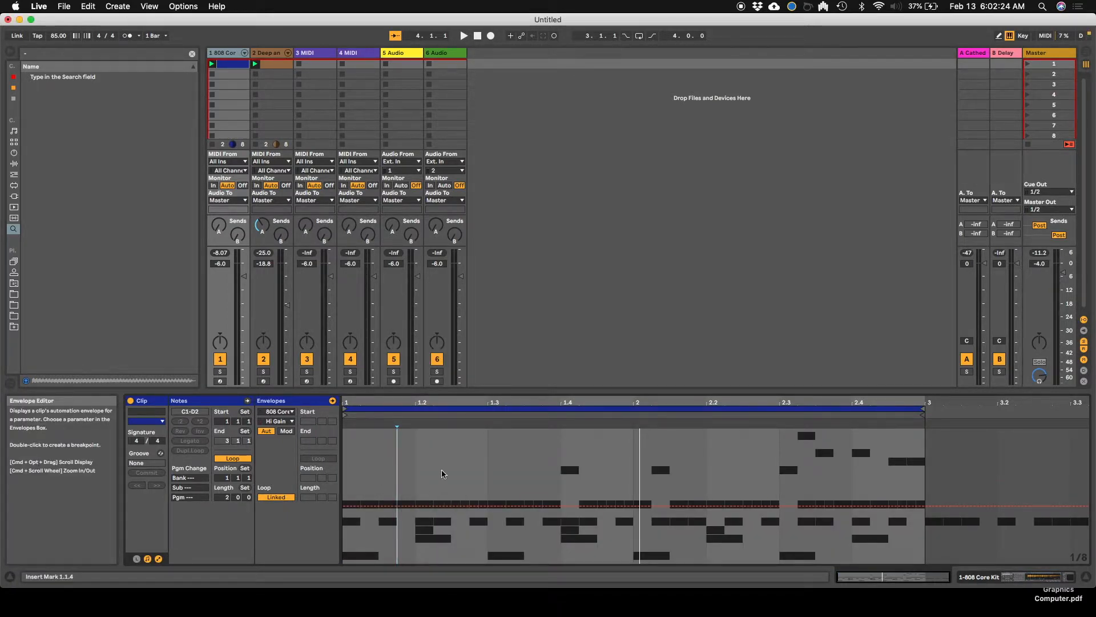
click(355, 482)
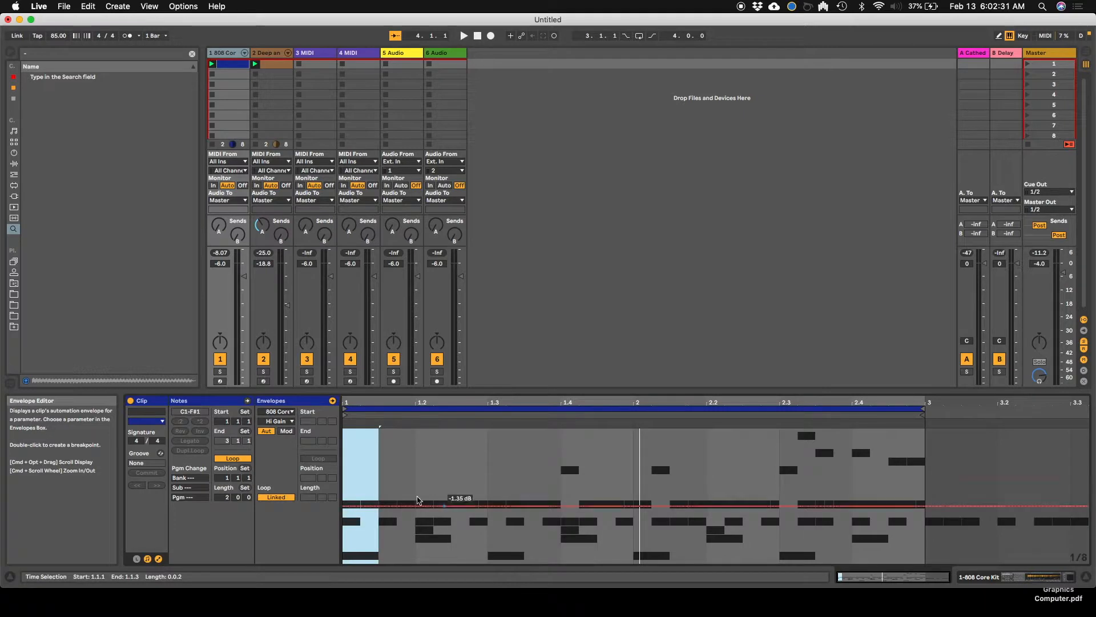
right_click(360, 477)
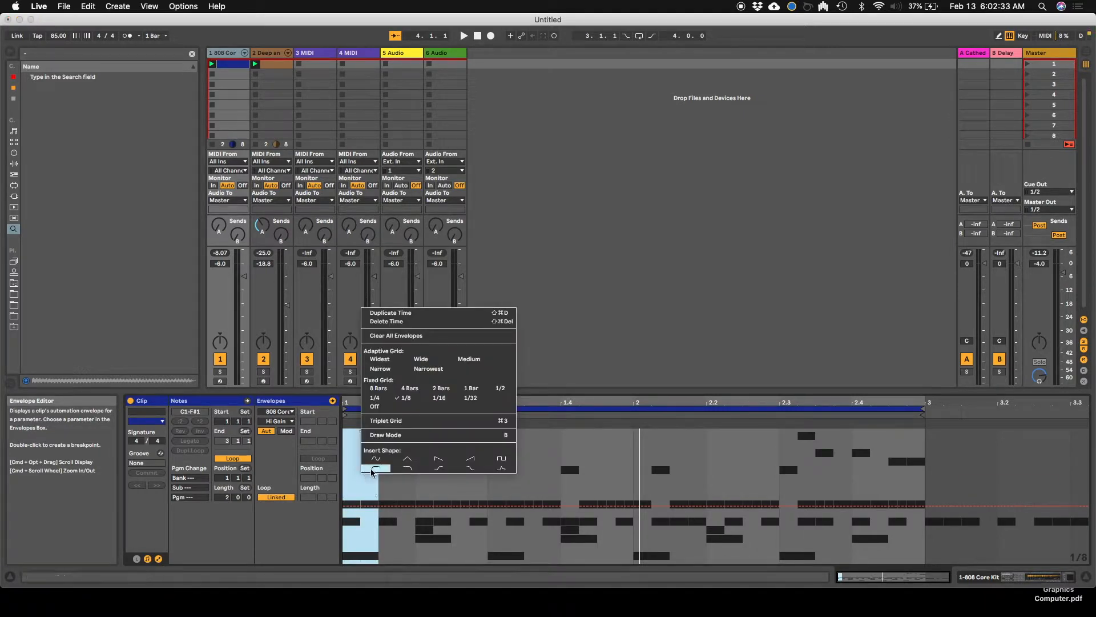
click(436, 463)
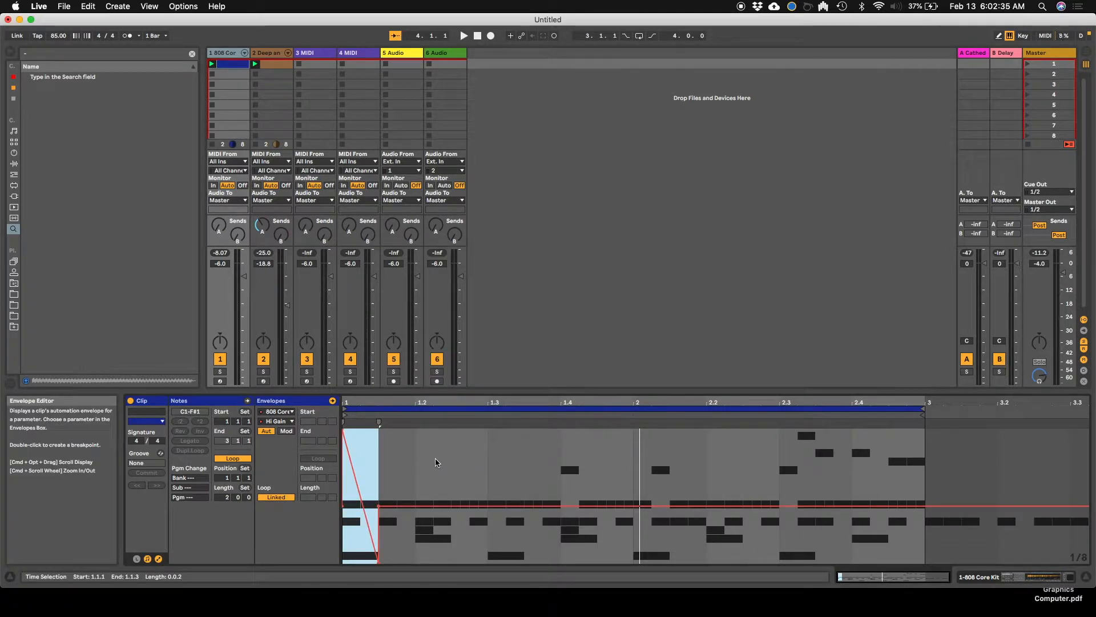
Duplicate the eighth-note descending ramp repeatedly until it fills the Hi Gain envelope up to bar 3
key(super+d)
key(super+d)
key(super+d)
key(super+d)
key(super+d)
key(super+d)
key(super+d)
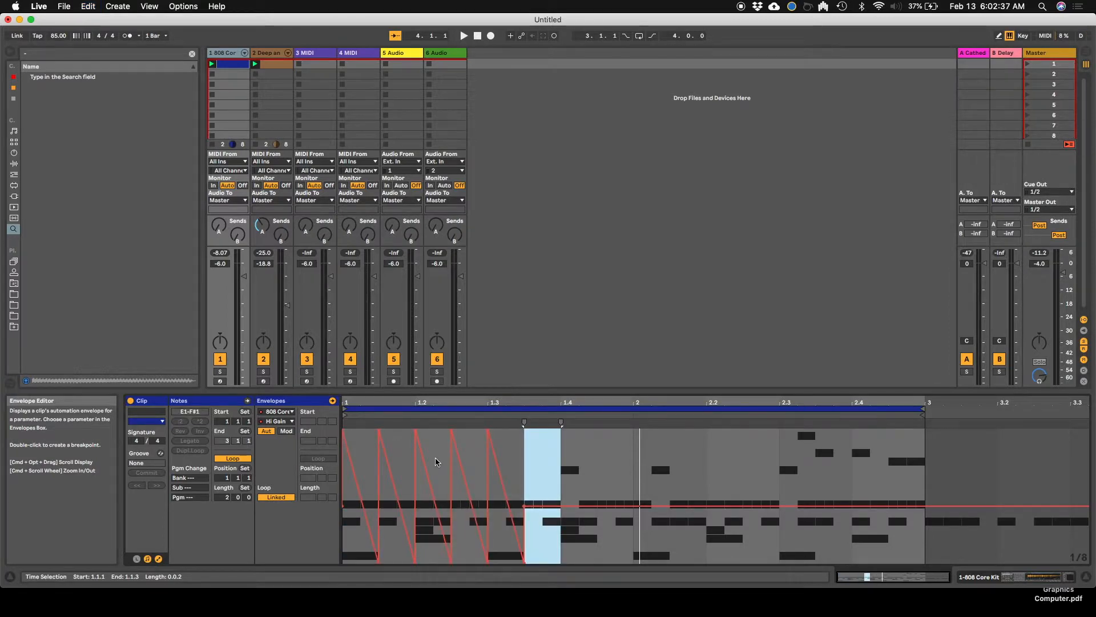
key(super+d)
key(super+d)
key(super+d)
key(super+d)
key(super+d)
key(super+d)
key(super+d)
key(super+d)
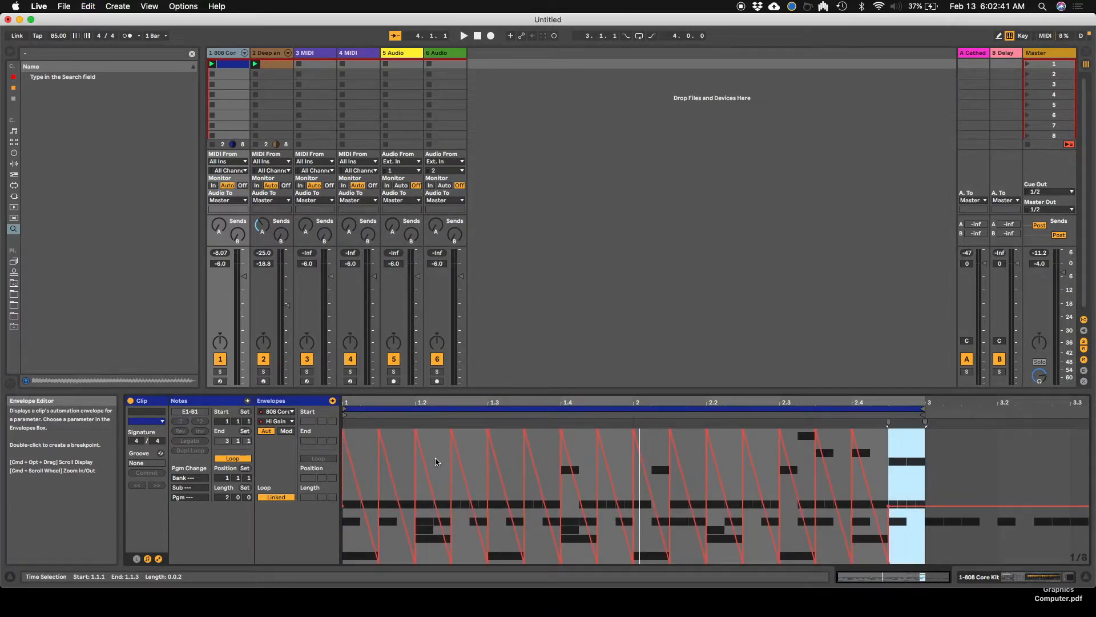
key(super+d)
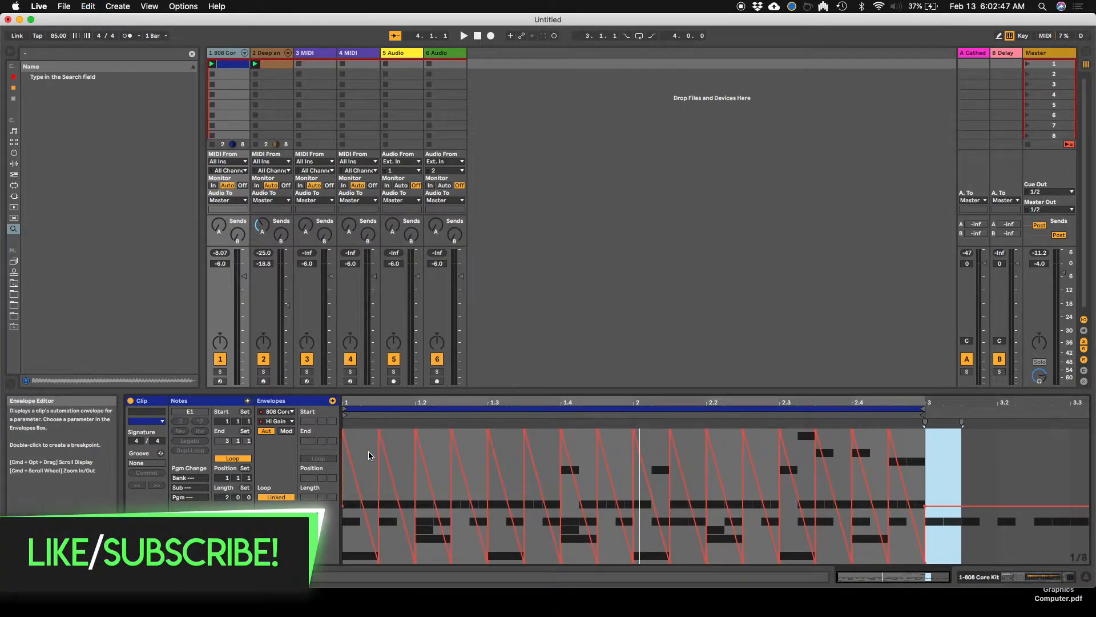
Play the clip with the ramp automation and watch the Hi Gain macro in track 1's 808 Core Kit, stopping playback
key(space)
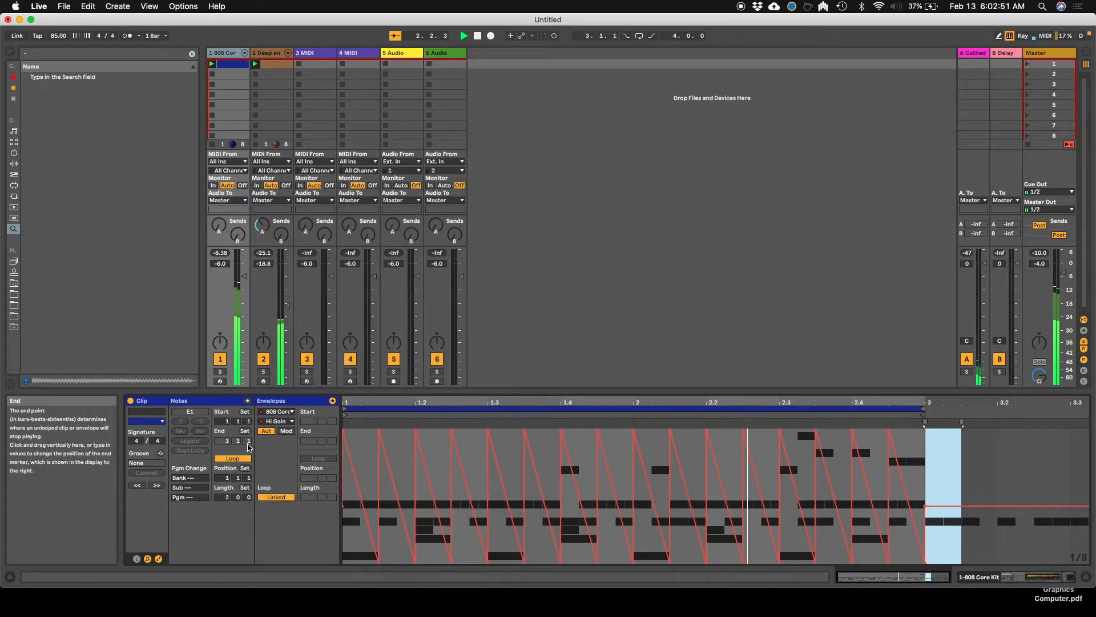
click(225, 56)
key(space)
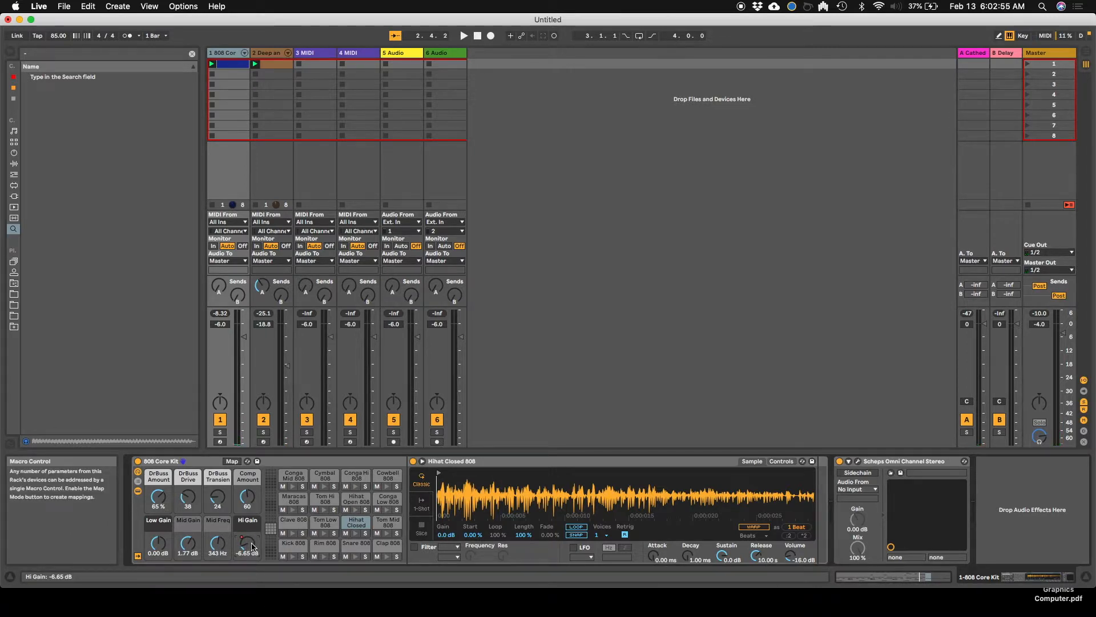
Replay the eighth-note ramp pattern and observe how the 808 Core Kit's Hi Gain macro moves
key(space)
scroll(251, 547, up, 5)
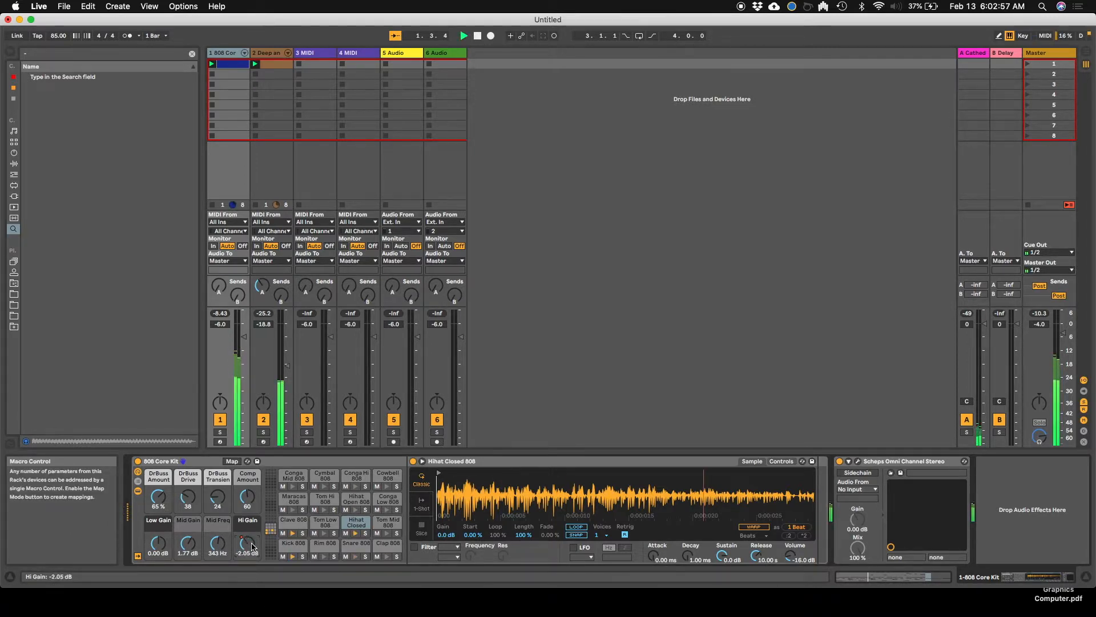
scroll(252, 547, up, 6)
scroll(252, 546, down, 8)
scroll(252, 546, down, 2)
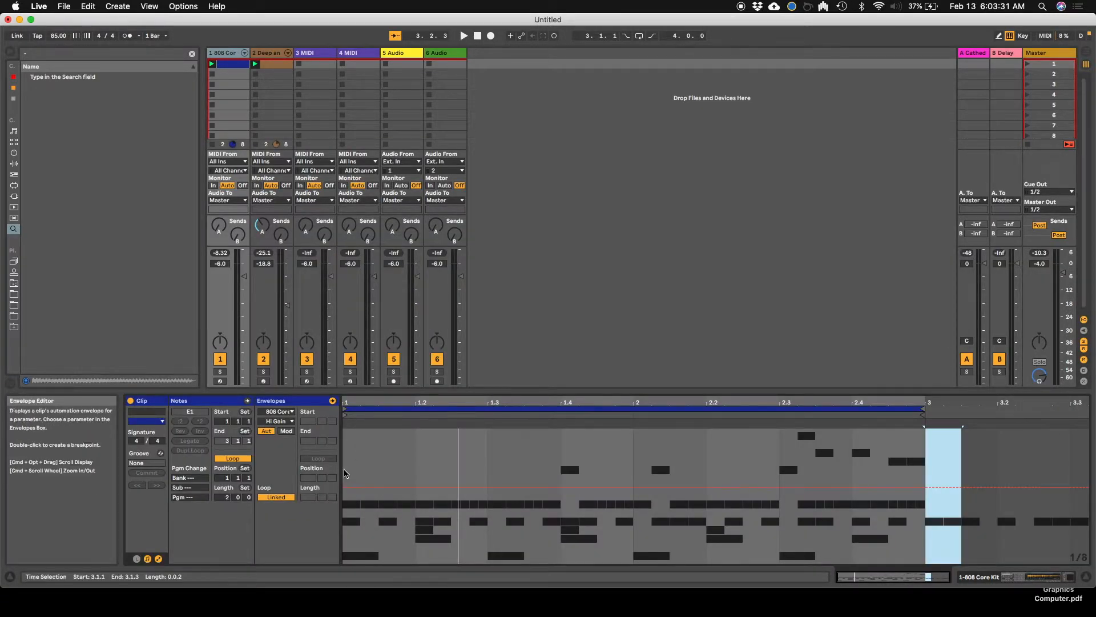
Insert a descending ramp shape over the first two beats of the Hi Gain envelope, 1.1.1 to 1.3.1
drag(344, 472, 488, 485)
right_click(387, 514)
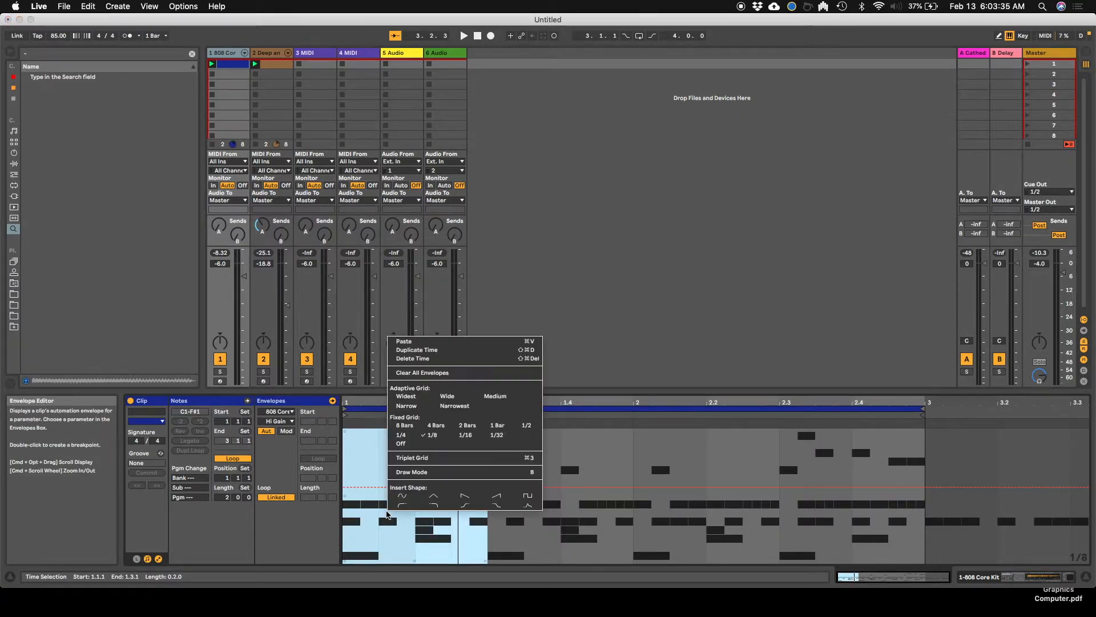
click(464, 496)
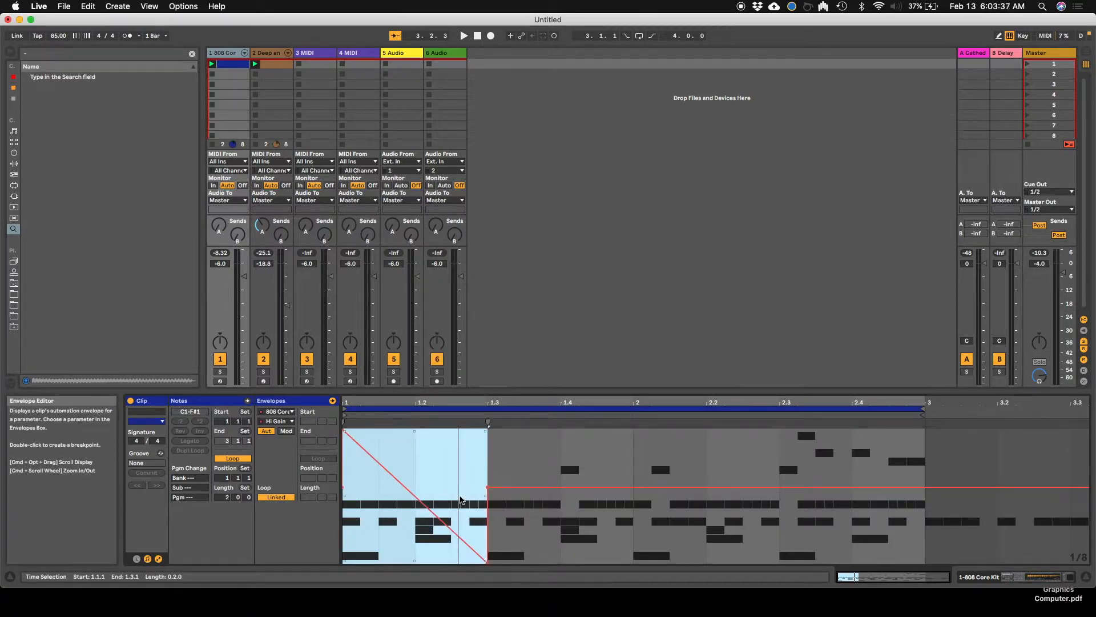
Duplicate the two-beat descending ramp until it fills the Hi Gain envelope up to bar 3, and audition scene 1
key(super+d)
key(super+d)
key(super+d)
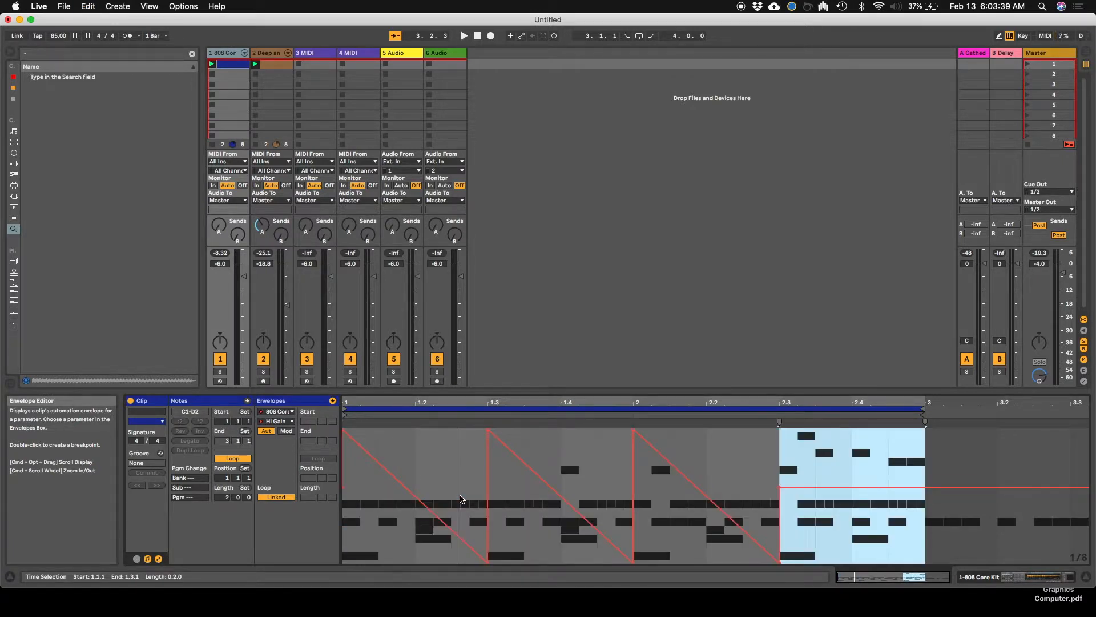
key(super+d)
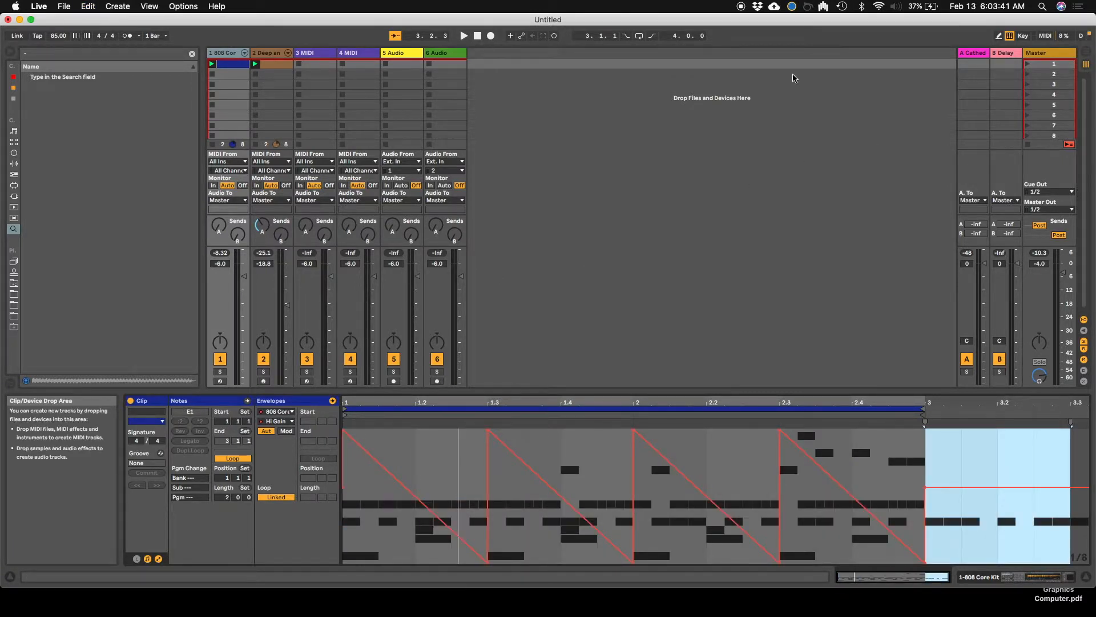
click(1029, 67)
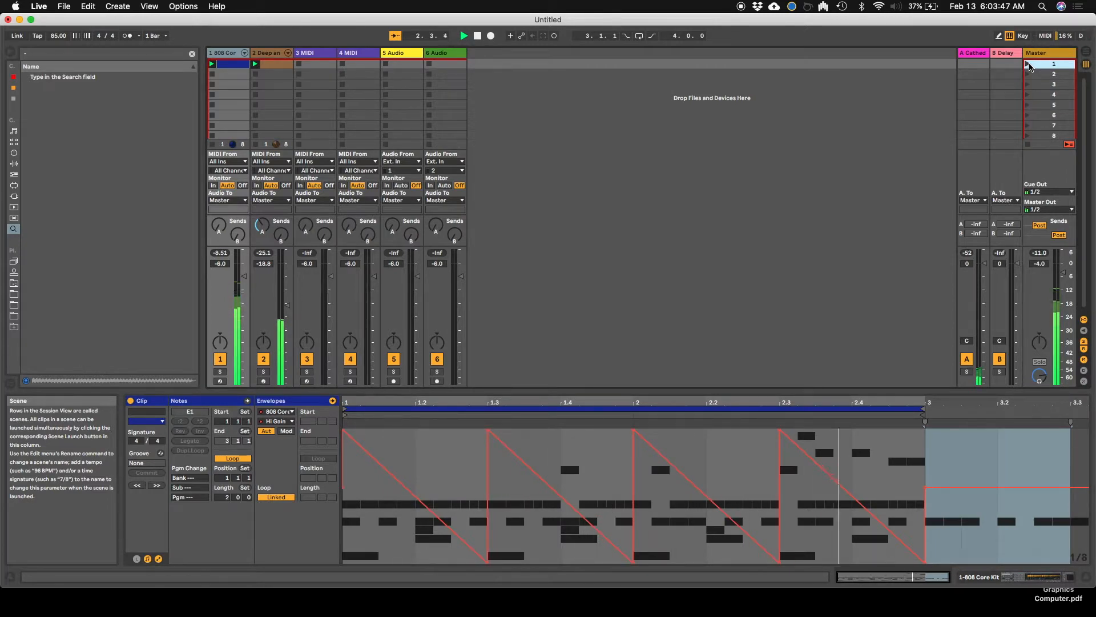
key(space)
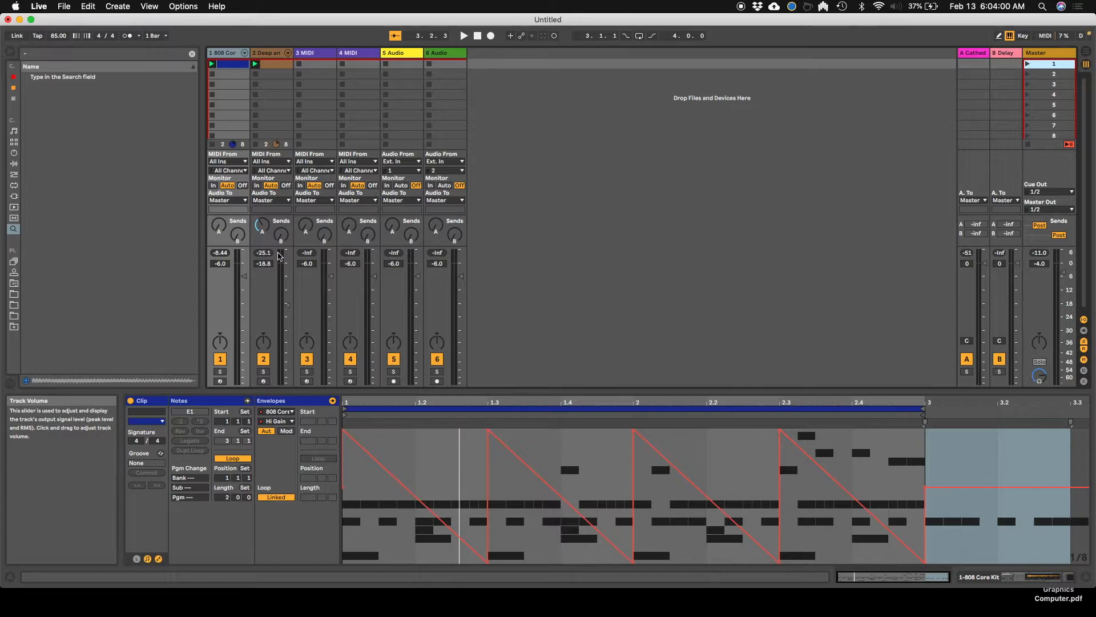
Select the 808 Core Kit's DrBuss Drive macro on track 1 and reopen the drum clip to show that macro's envelope
click(231, 64)
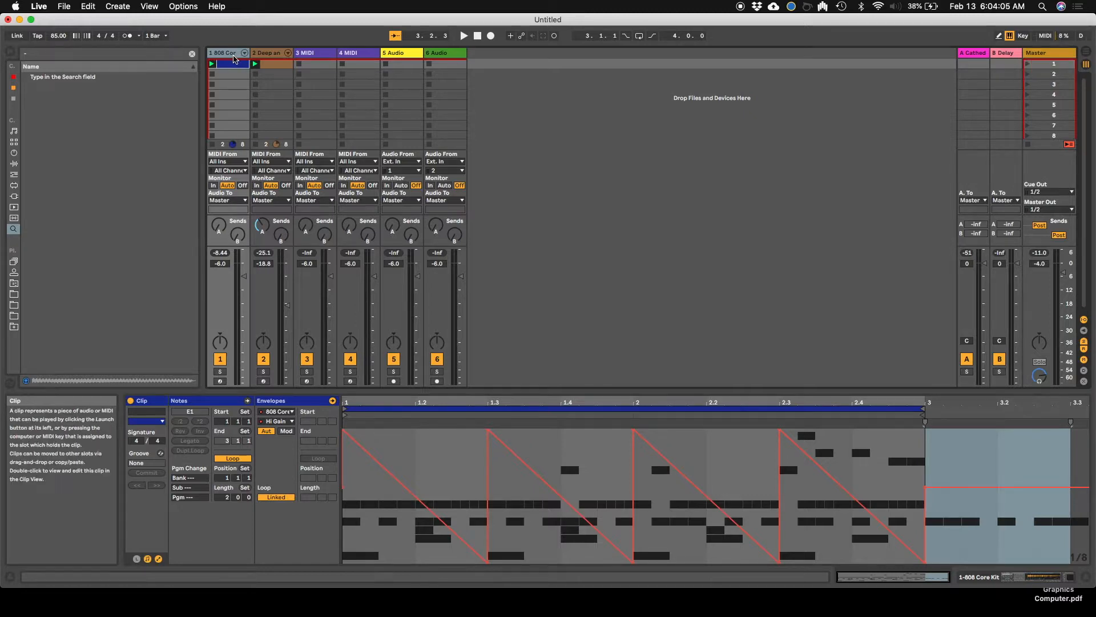
double_click(224, 54)
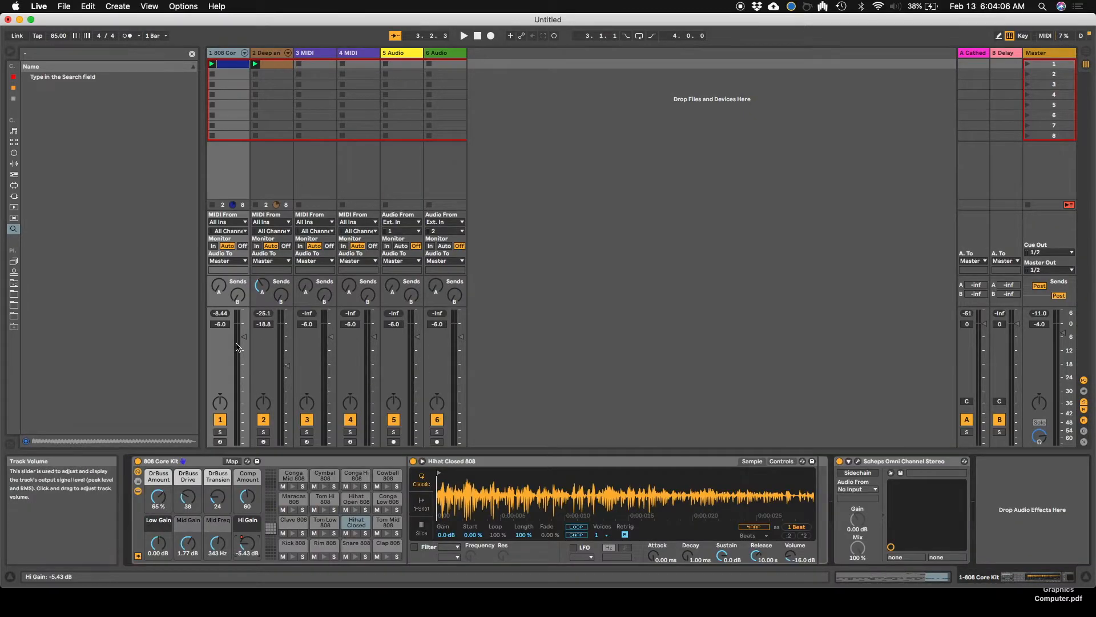
click(185, 493)
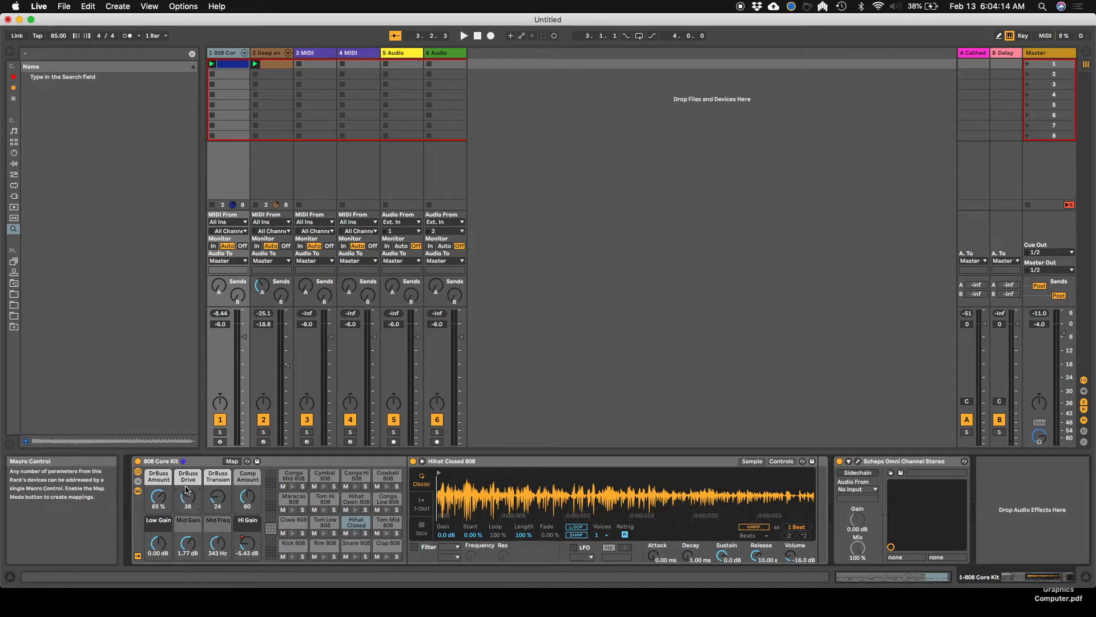
double_click(223, 64)
click(280, 412)
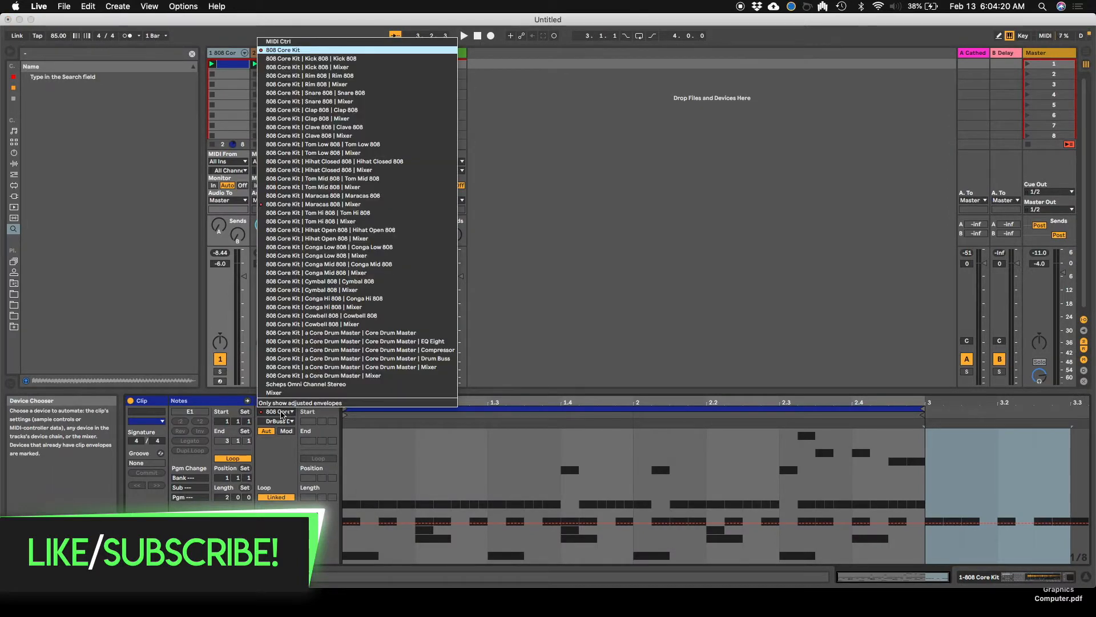
click(287, 423)
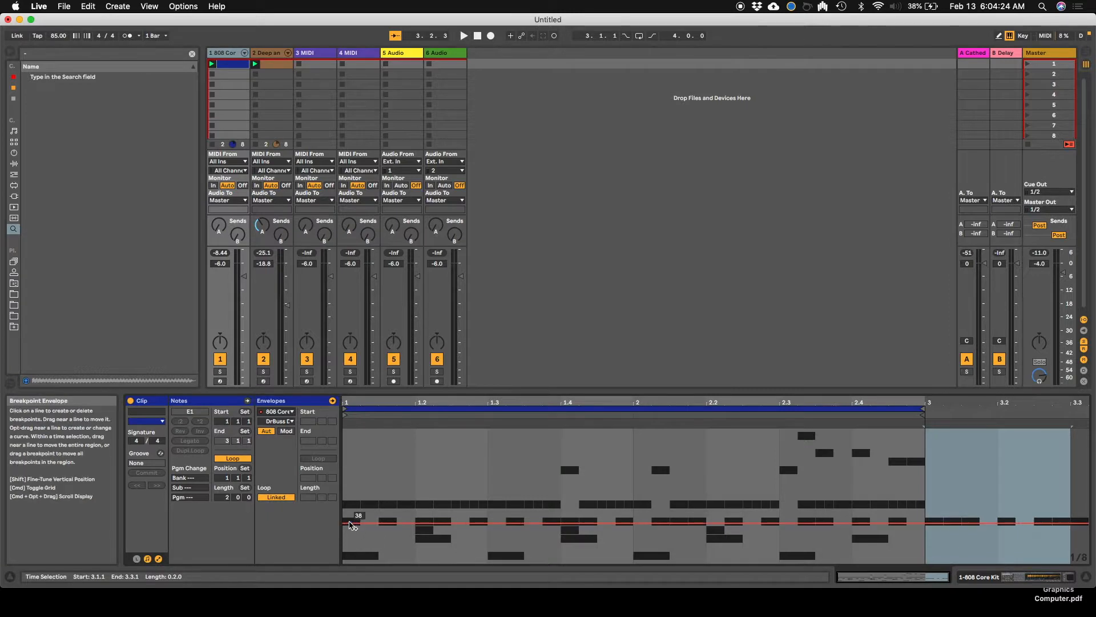
Insert a triangle shape over 1.1.1 to 1.3.1 of the DrBuss Drive envelope and repeat it up to bar 3
drag(344, 506, 486, 483)
right_click(453, 472)
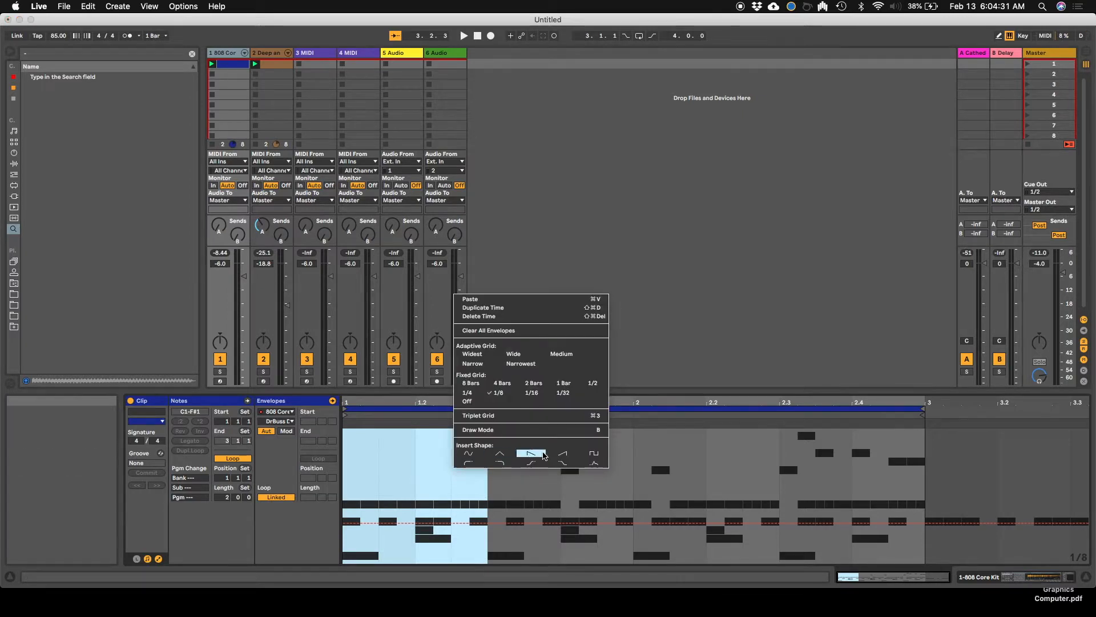
click(499, 453)
key(super+v)
key(super+v)
key(super+v)
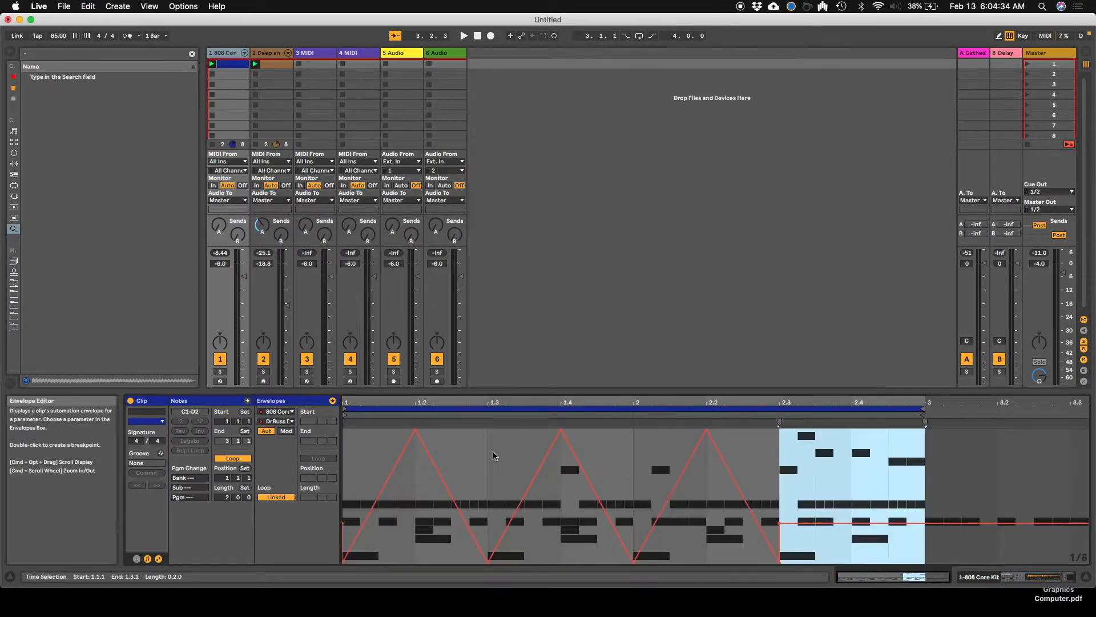
Play and stop the clip repeatedly to listen to the triangle-shaped DrBuss Drive automation
key(space)
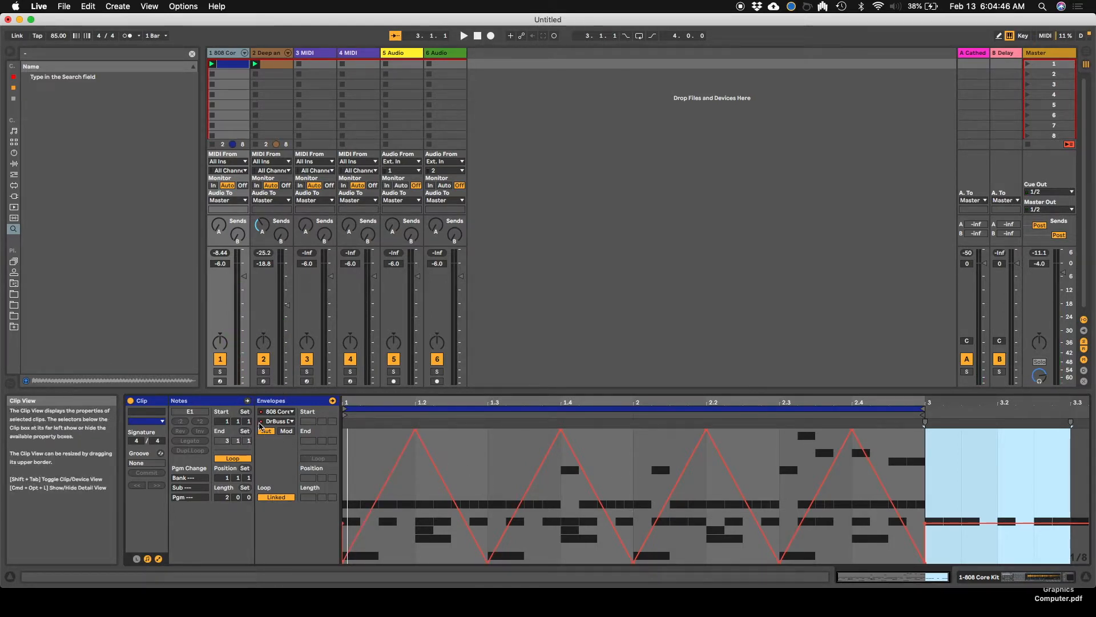
key(space)
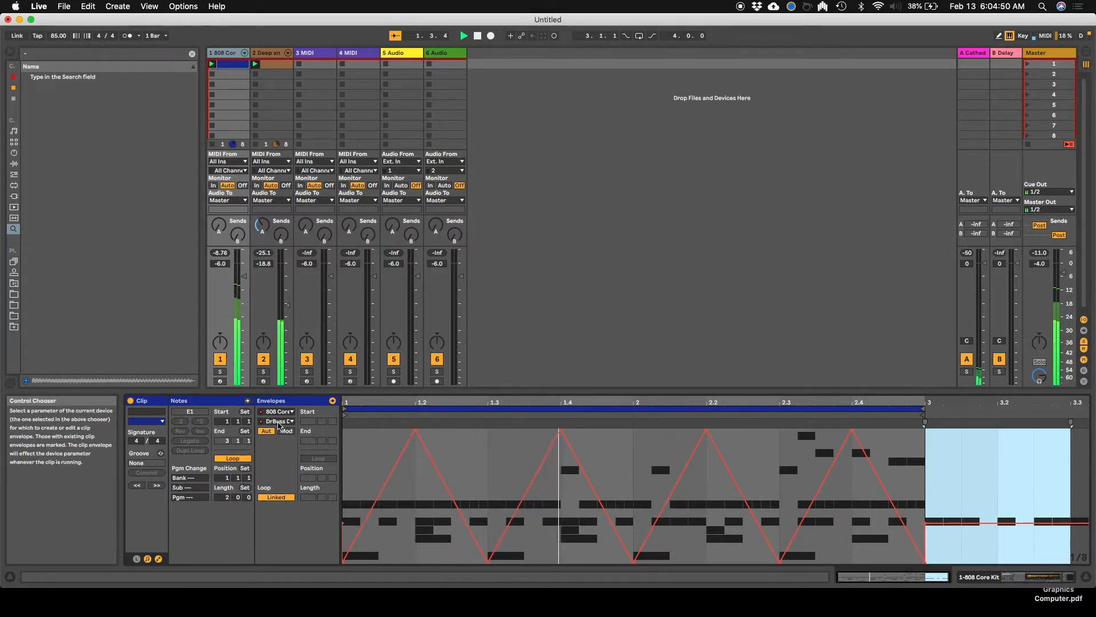
key(space)
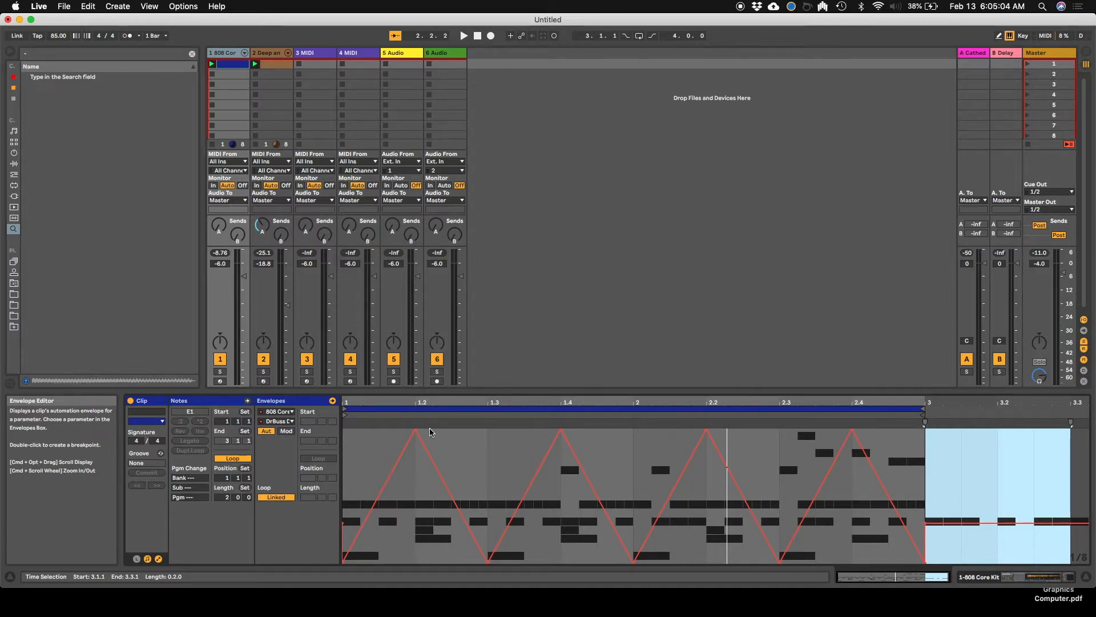
key(space)
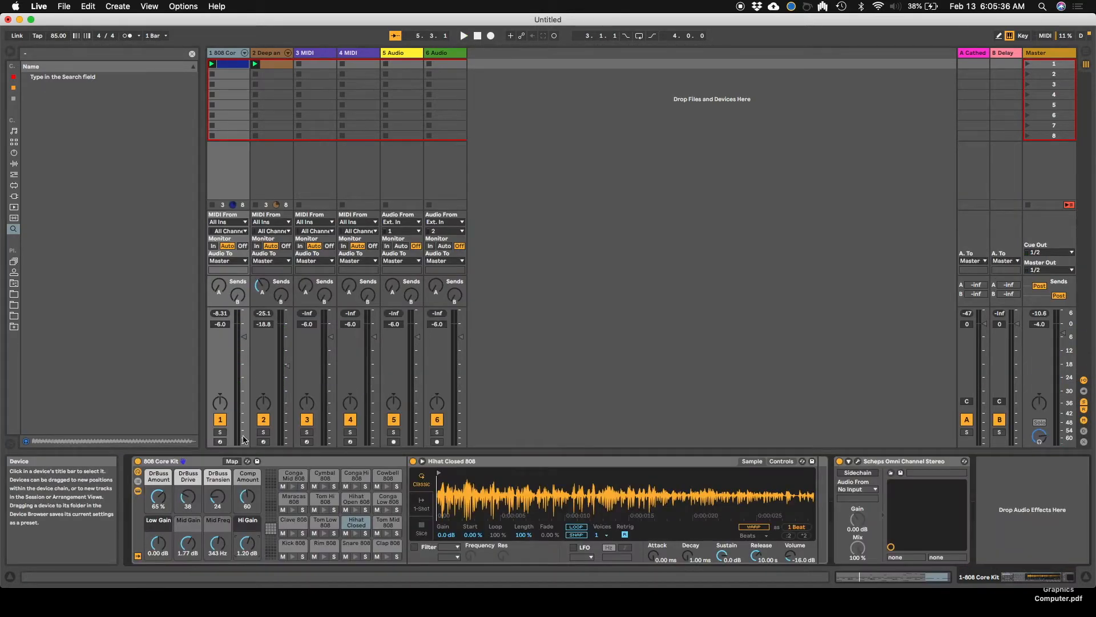
Reopen the drum clip and draw Hi Gain breakpoints forming a deep dip in beat 1 and a peak to the maximum just after 1.2
double_click(228, 64)
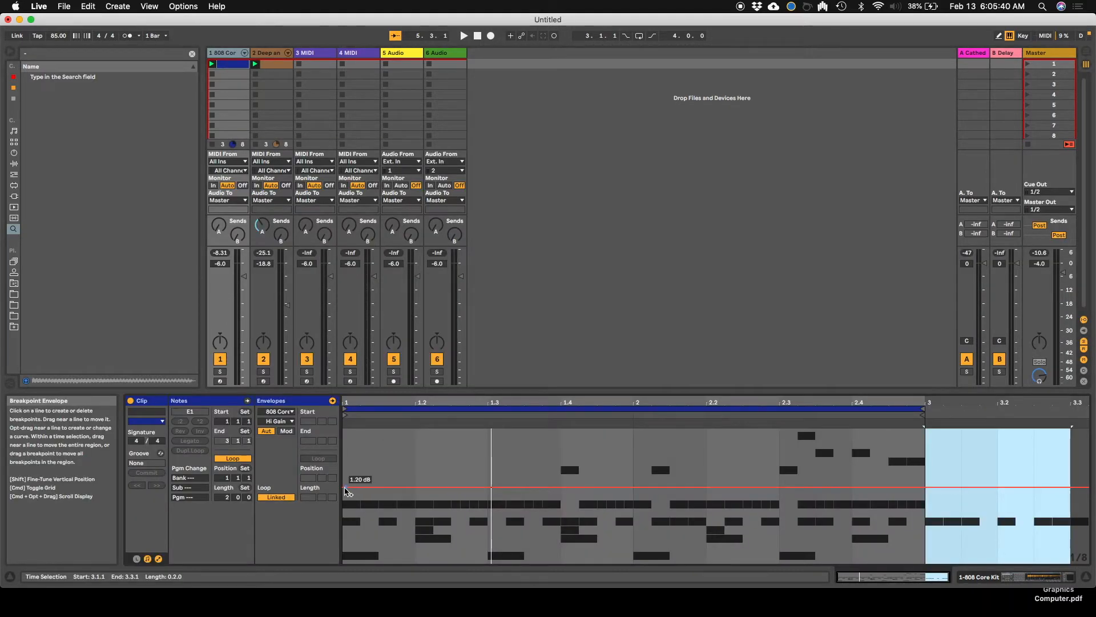
click(345, 489)
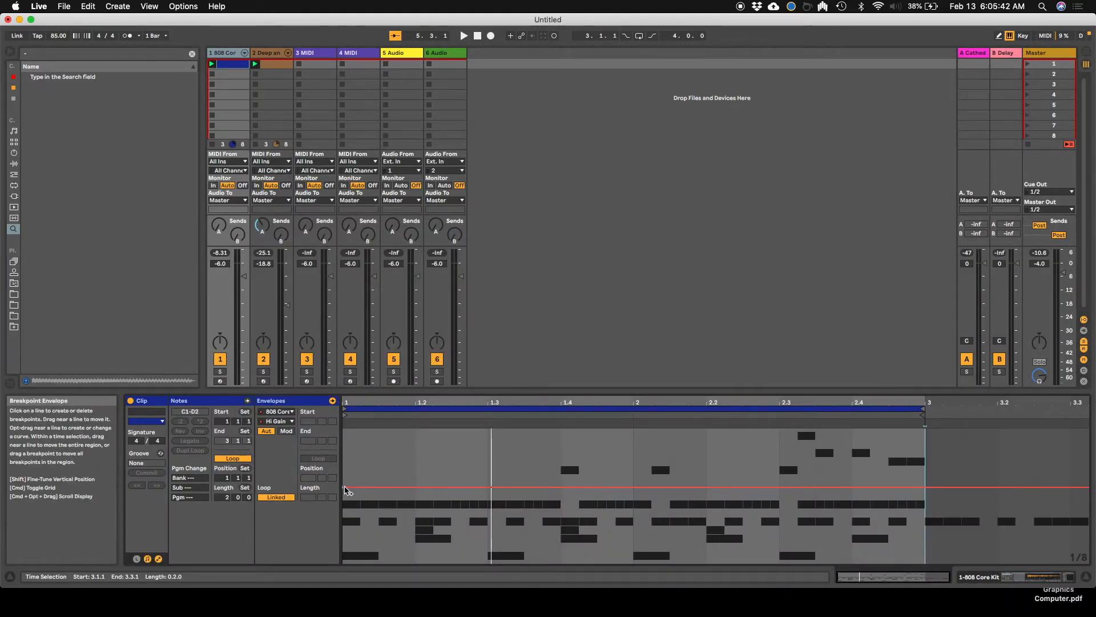
click(388, 490)
click(415, 490)
click(444, 490)
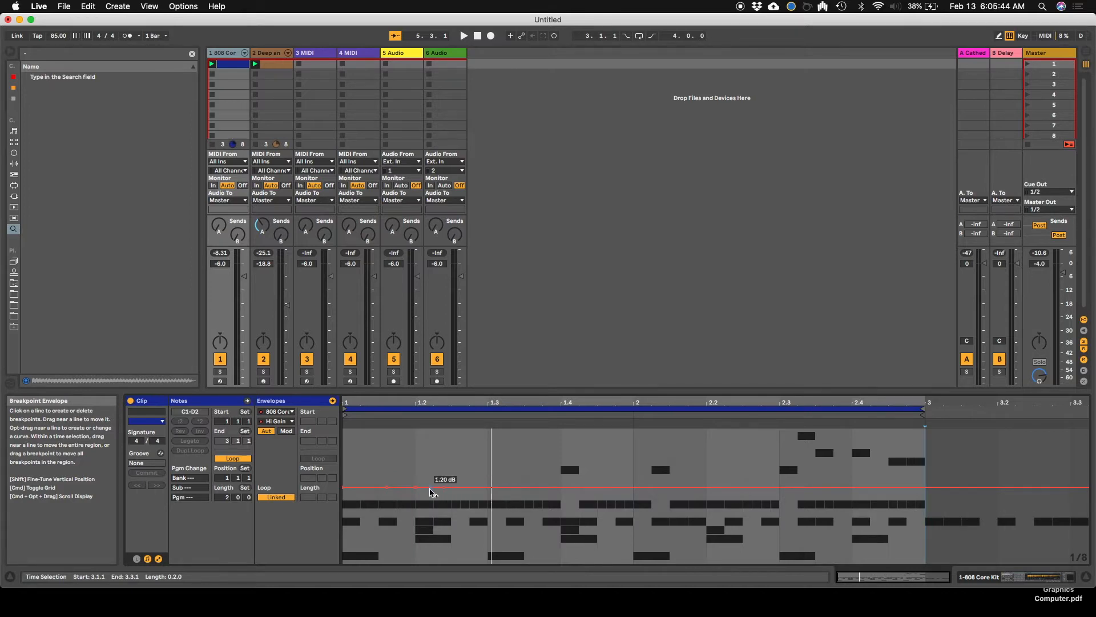
drag(431, 489, 431, 429)
drag(373, 488, 373, 549)
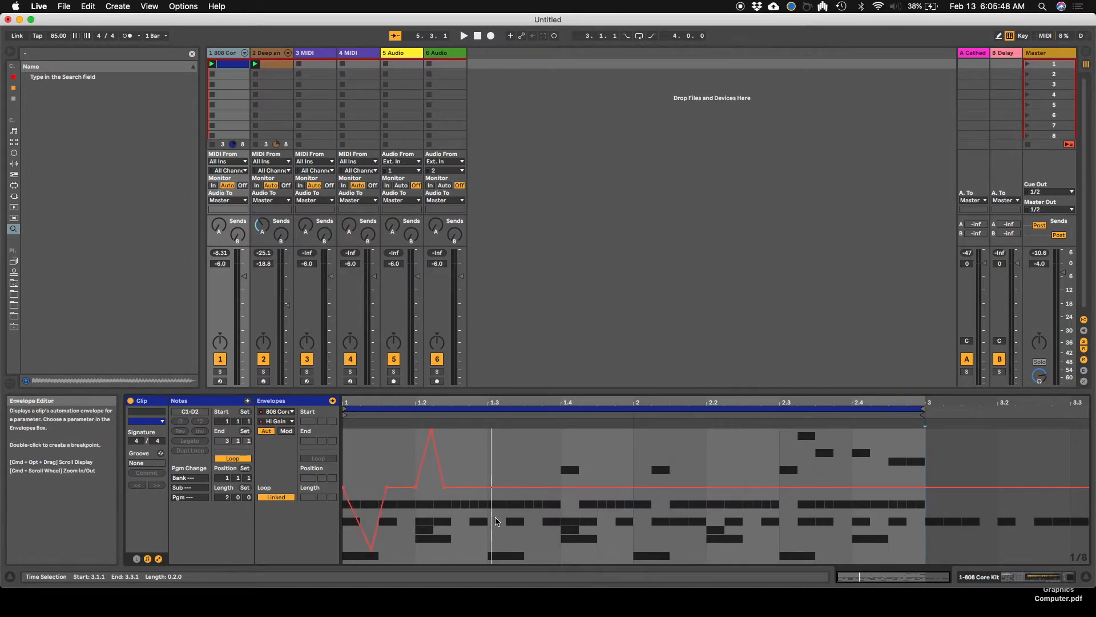
Add a second Hi Gain peak near the maximum just before 1.3, with breakpoints at the base level on both sides
click(464, 487)
click(491, 487)
drag(481, 487, 481, 431)
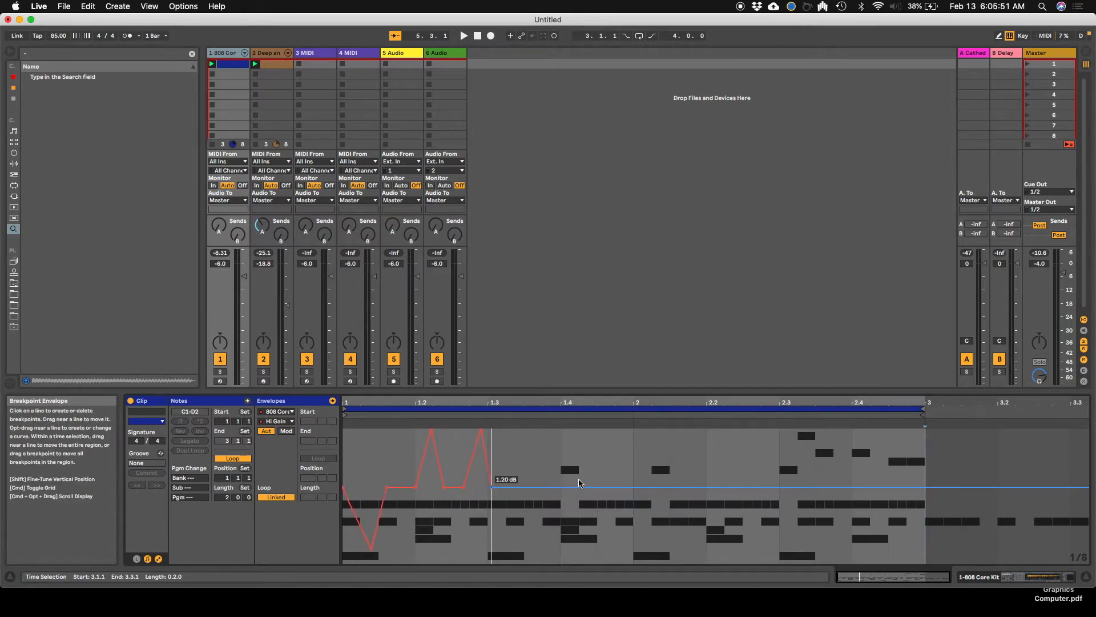